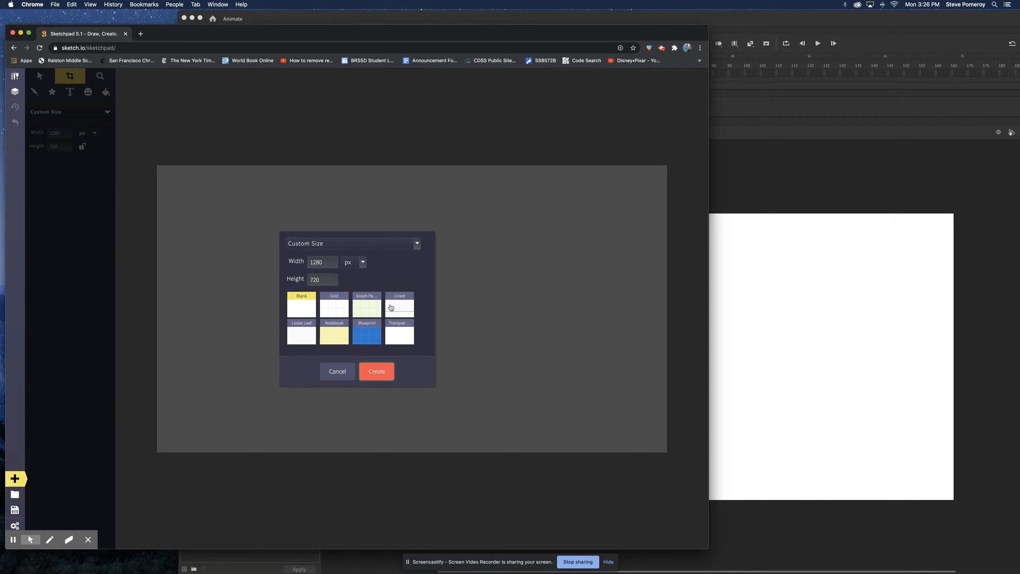
- Create two 1280 × 720 px documents in turn, the first with the Grid background and the second with Graph Paper
left_click(339, 308)
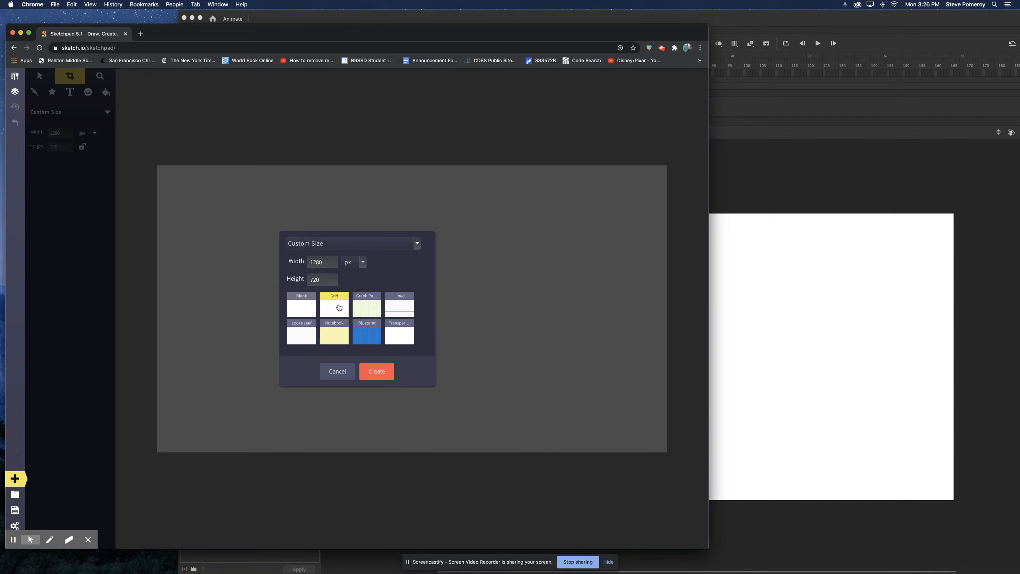
left_click(376, 372)
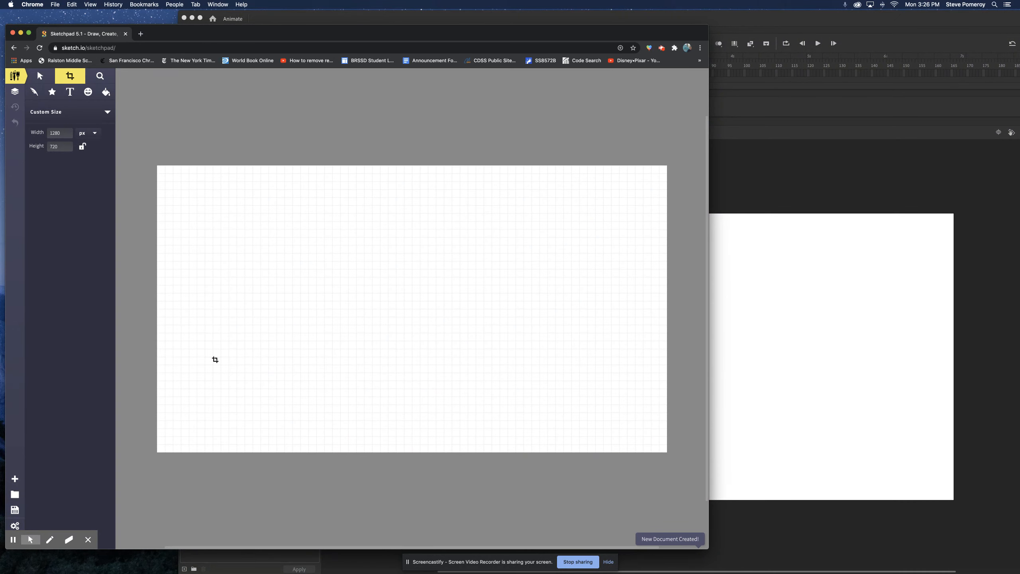
left_click(15, 479)
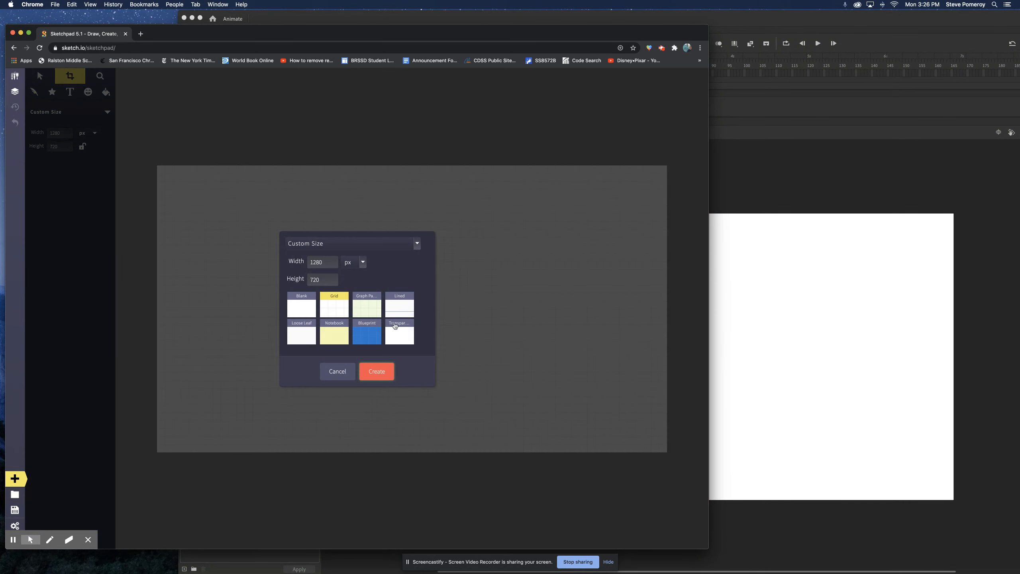
left_click(367, 310)
left_click(375, 373)
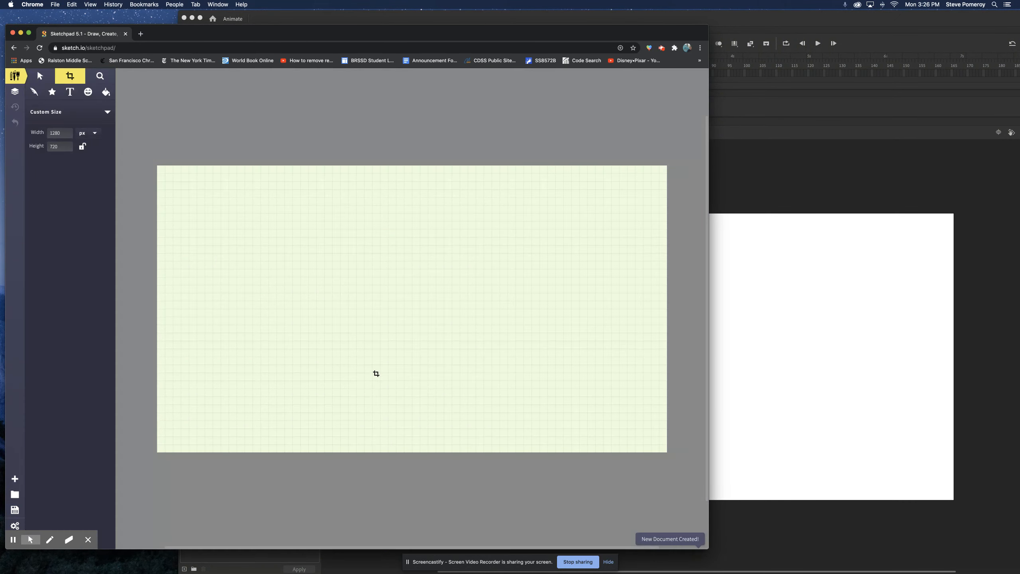
- Create a new 1280 × 720 px document with the Lined background, followed by one with the Loose Leaf background
left_click(14, 478)
left_click(403, 307)
left_click(375, 373)
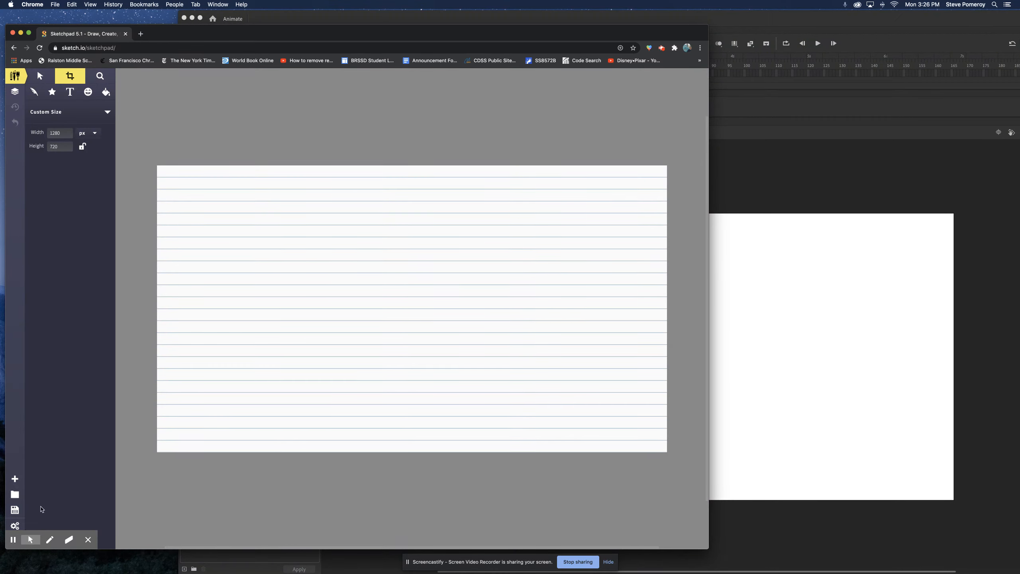
left_click(15, 480)
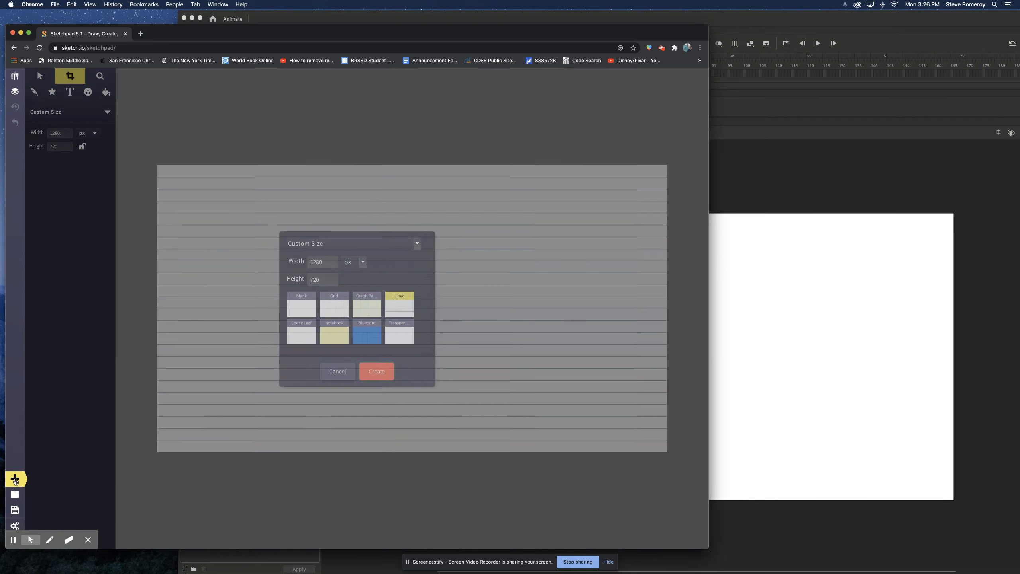
left_click(308, 341)
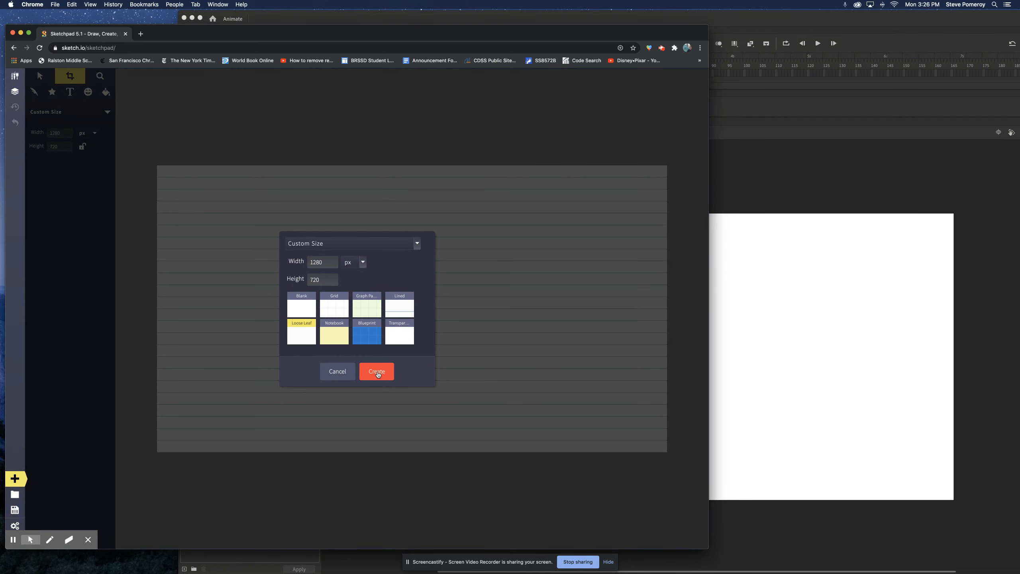
left_click(377, 376)
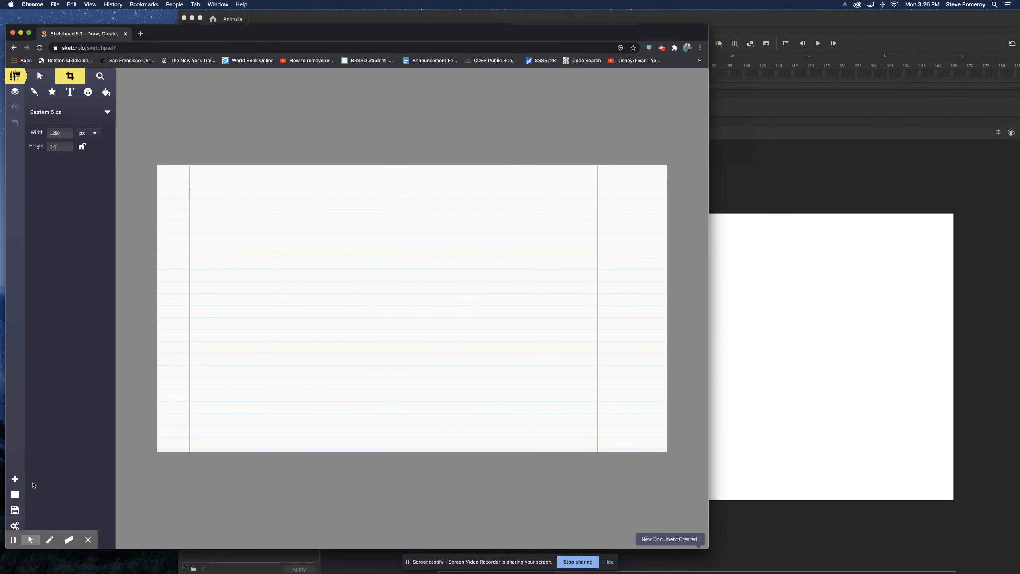
- Create a new 1280 × 720 px document with the Notebook background
left_click(15, 480)
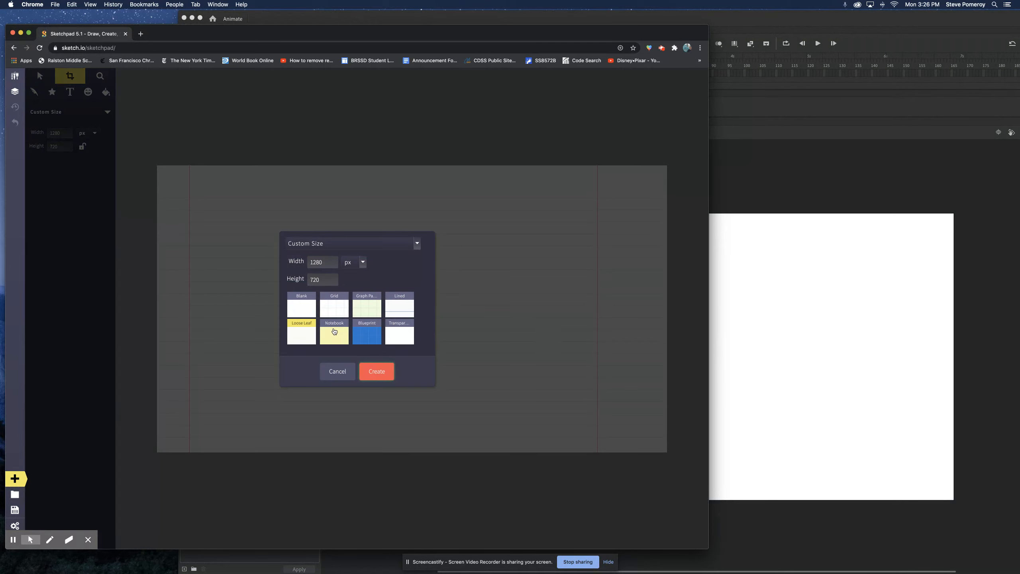
left_click(339, 338)
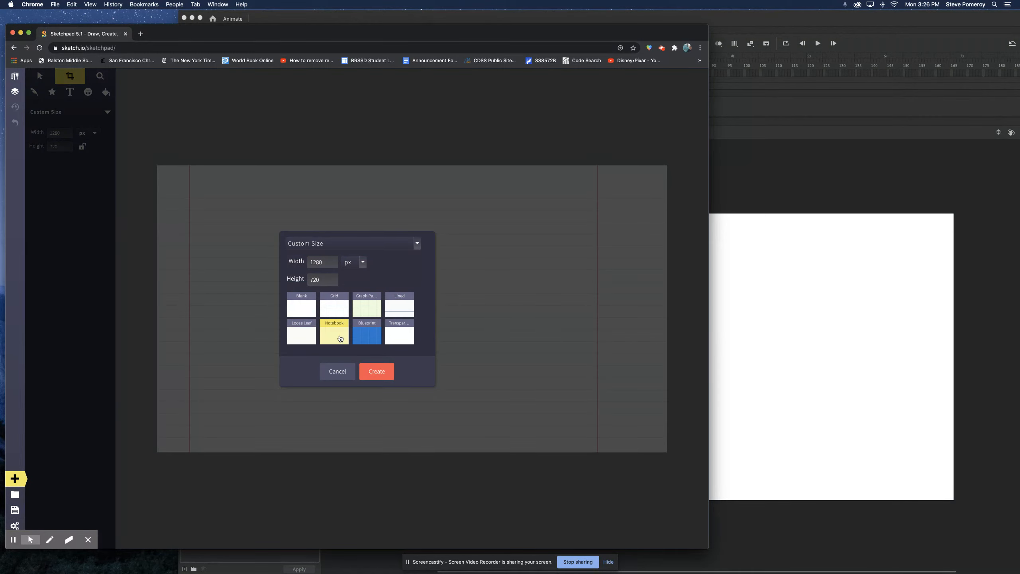
left_click(377, 374)
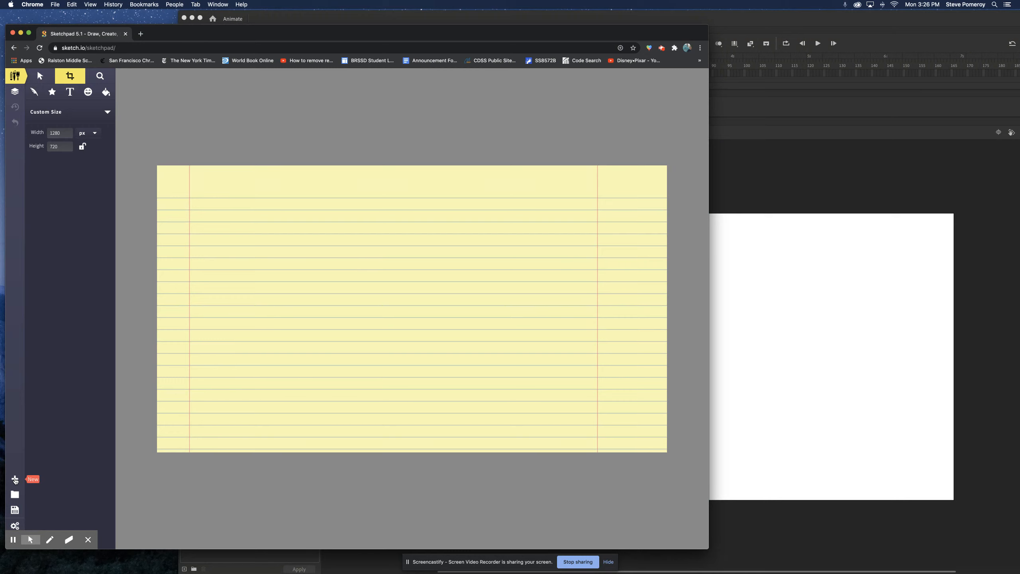
- Create a new 1280 × 720 px document with the Loose Leaf background and save it as a JPEG
left_click(15, 479)
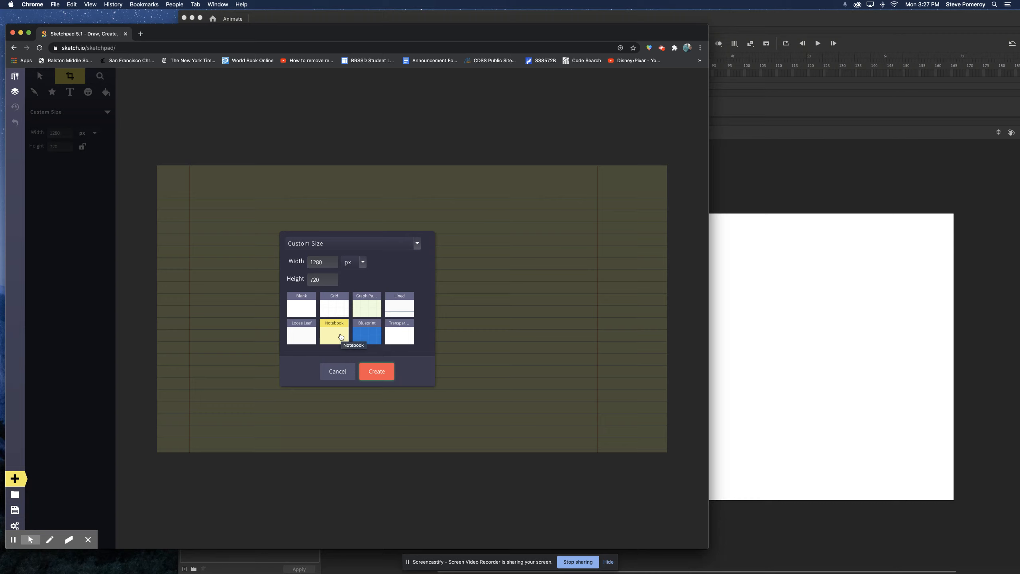
left_click(302, 336)
left_click(375, 372)
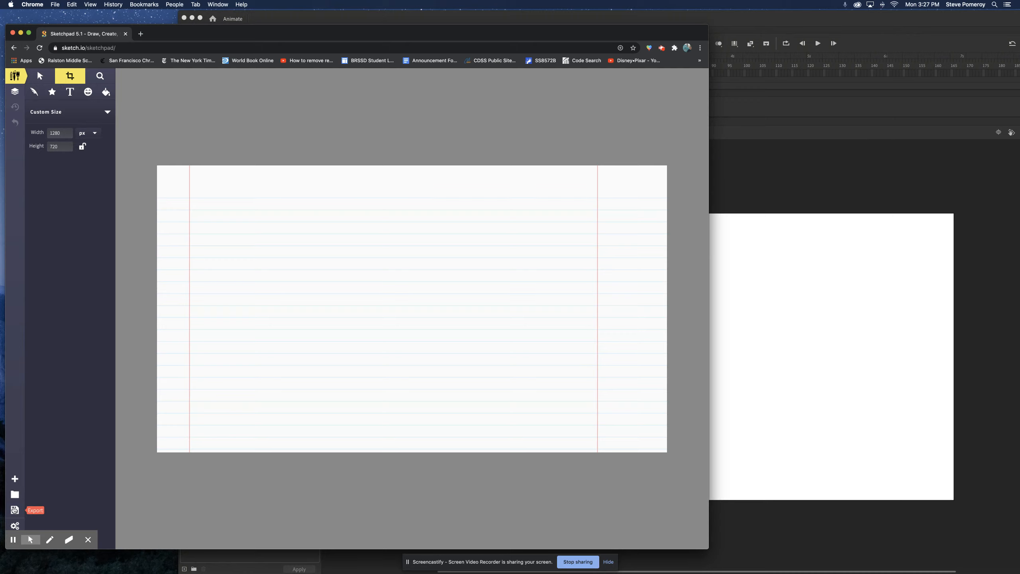
left_click(14, 509)
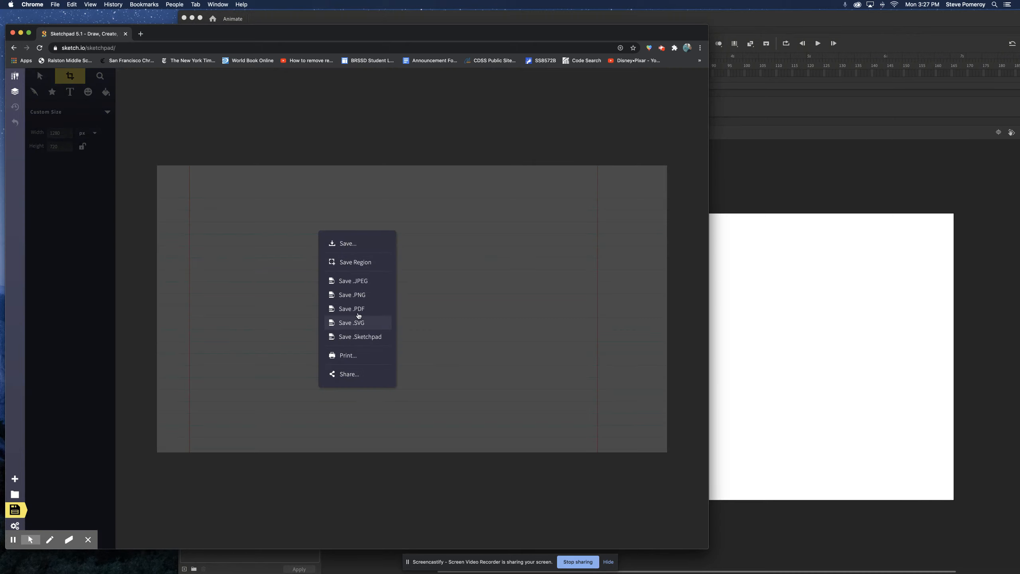
left_click(357, 283)
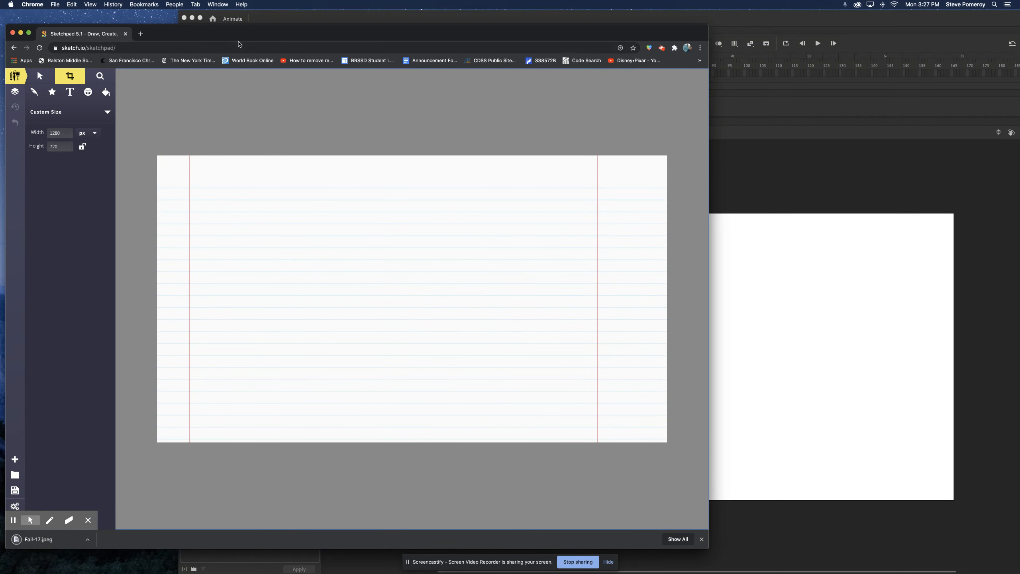
- Close the browser window and open the Downloads folder in Finder
left_click(12, 33)
left_click(107, 36)
left_click(104, 5)
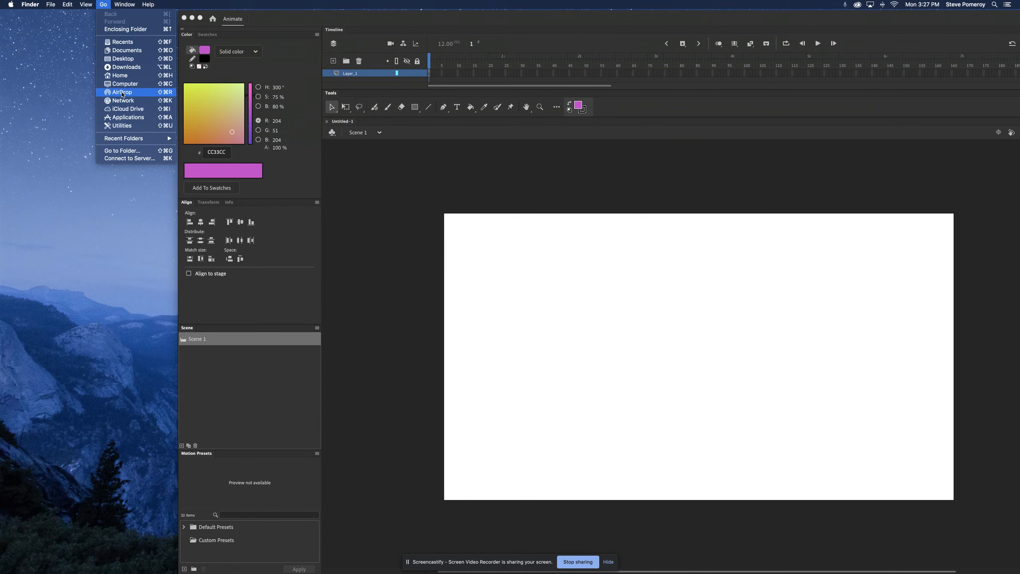
left_click(126, 71)
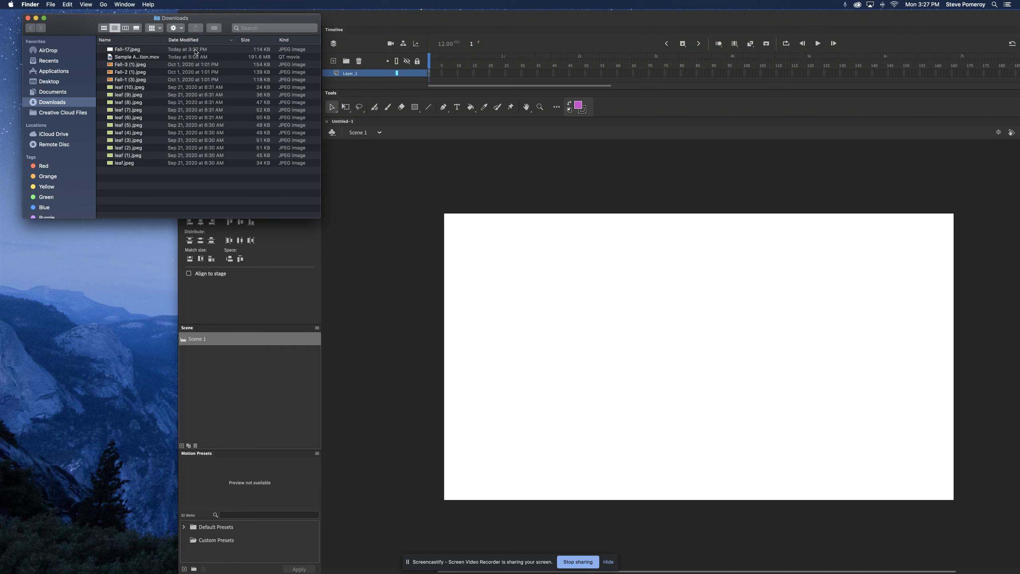
- Open Fall-17.jpeg in Preview to check the paper image, and close it again
double_click(122, 50)
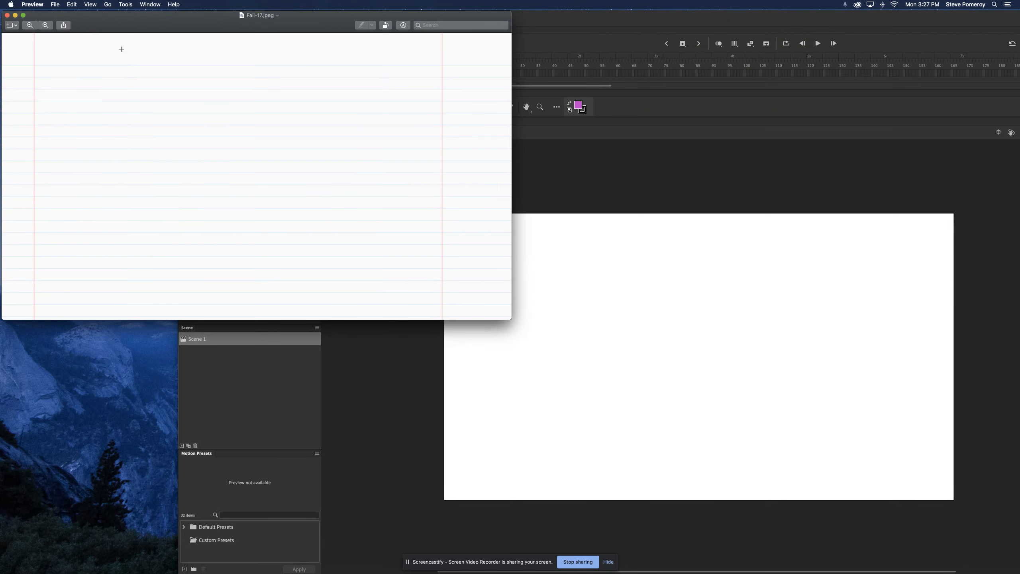
left_click_drag(141, 27, 155, 156)
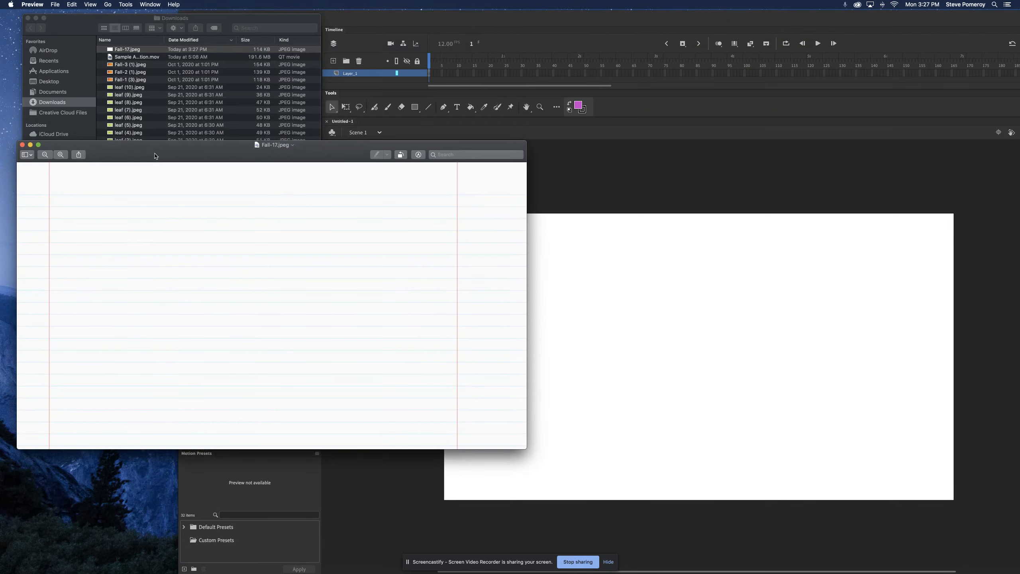
left_click(22, 144)
- Rename Fall-17.jpeg in the Downloads folder to paper.jpeg
left_click(123, 51)
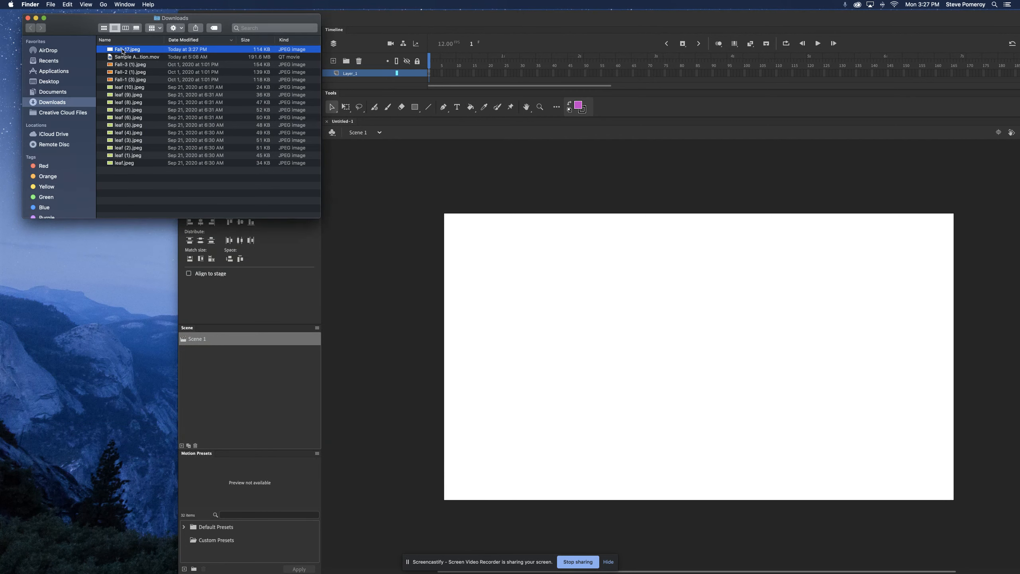
key("Return")
key("BackSpace")
type("paper")
key("Return")
- Switch to Animate, import paper.jpeg from Downloads onto the stage, and delete the imported image from the stage
left_click(475, 36)
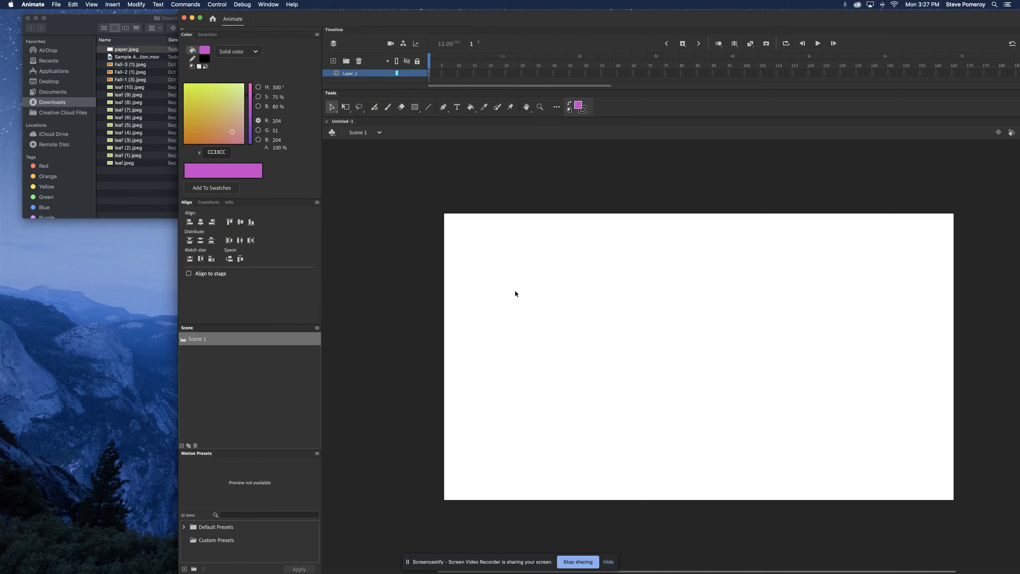
left_click(57, 4)
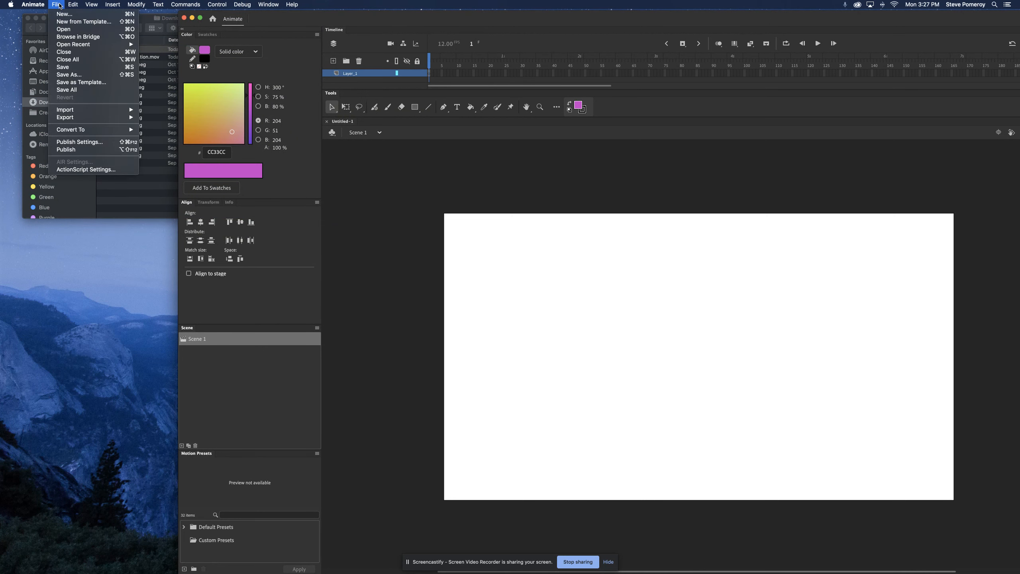
mouse_move(76, 112)
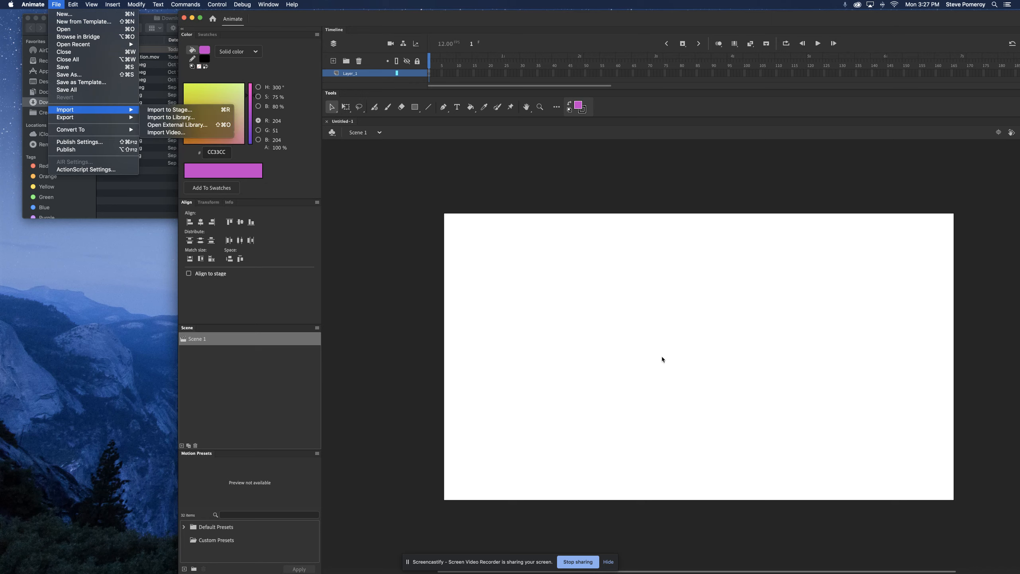
left_click(170, 110)
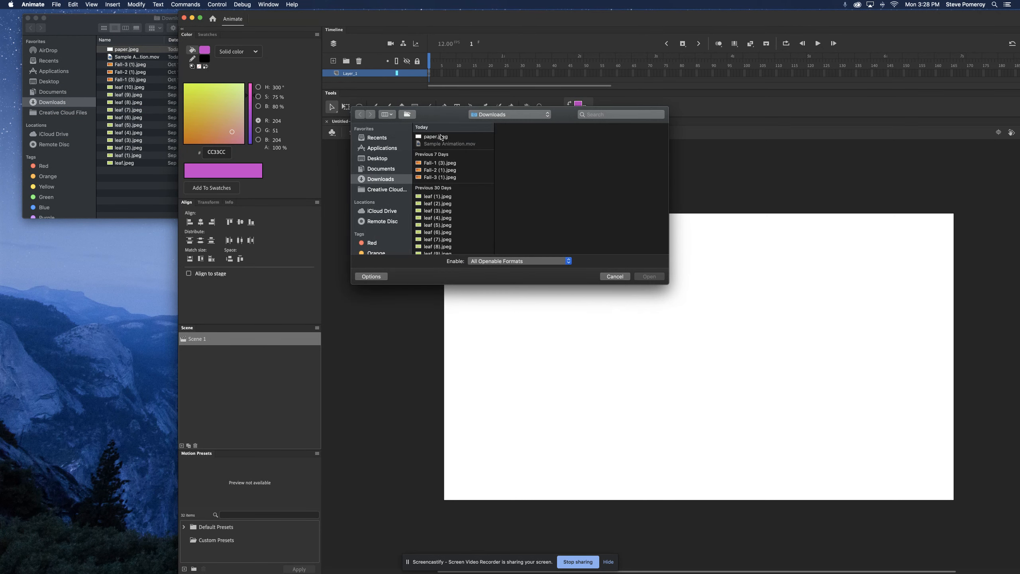
left_click(442, 138)
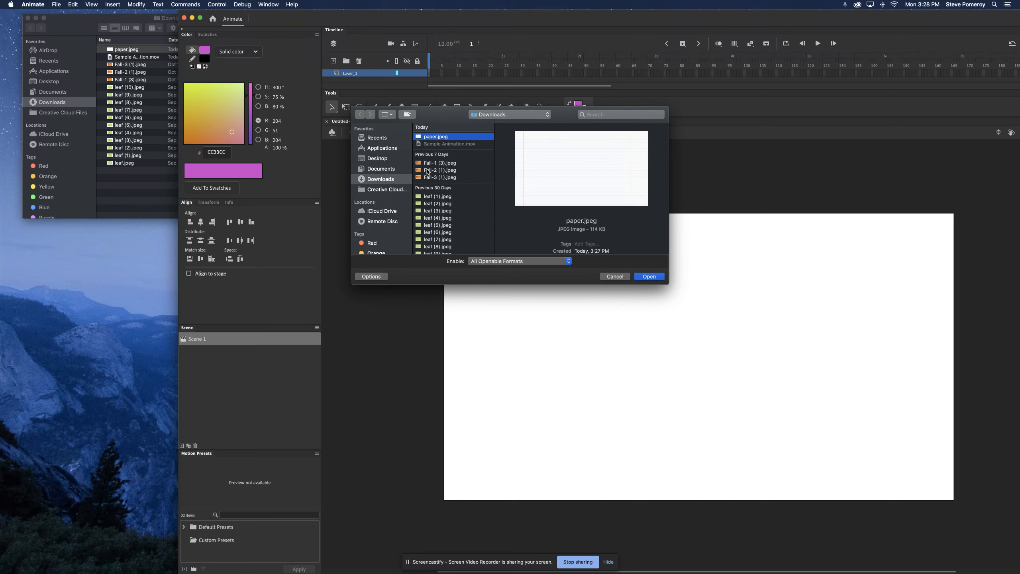
left_click(650, 276)
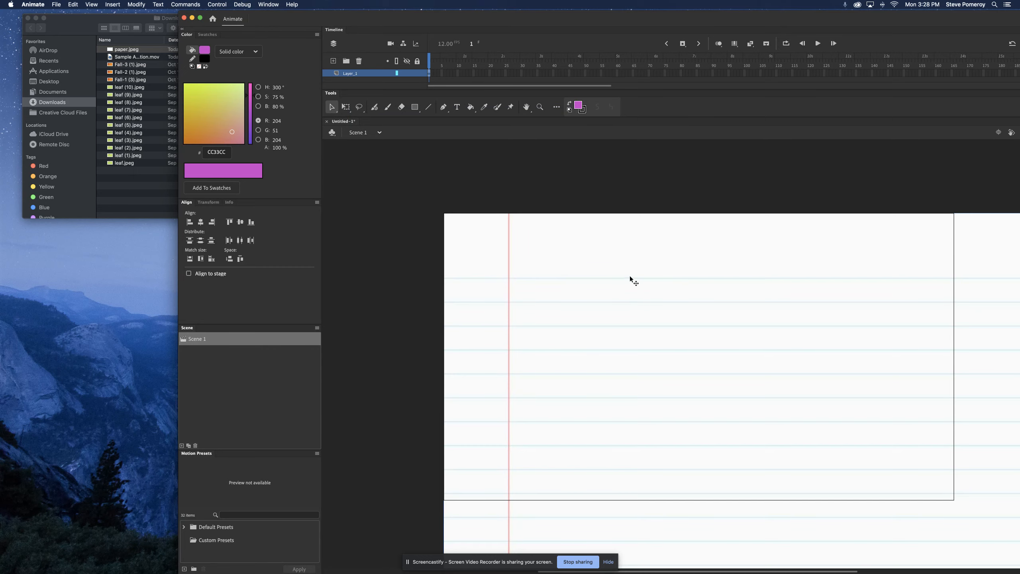
key("Delete")
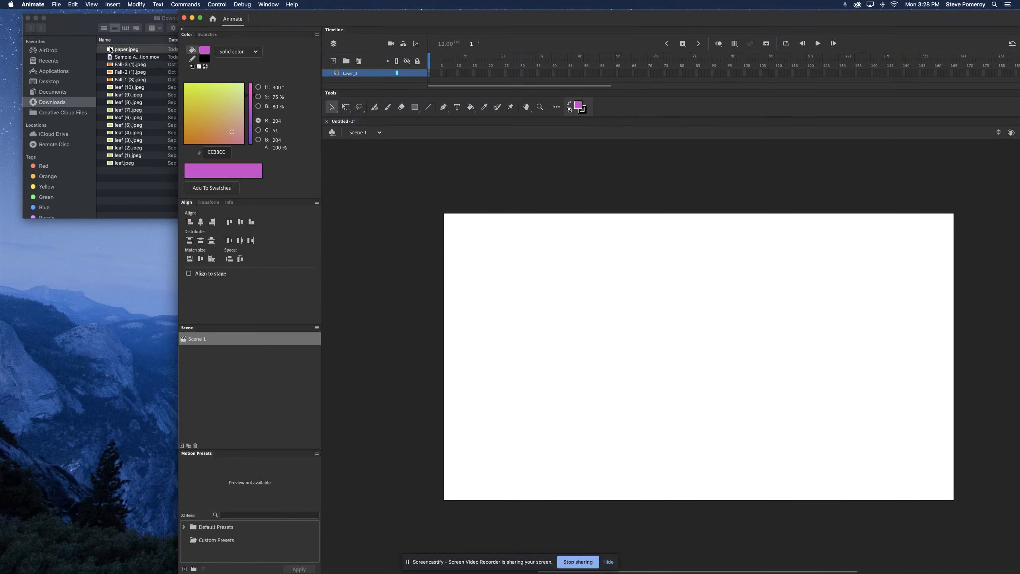
- Place paper.jpeg on the stage directly from the Downloads folder window and close that window
left_click_drag(111, 50, 705, 365)
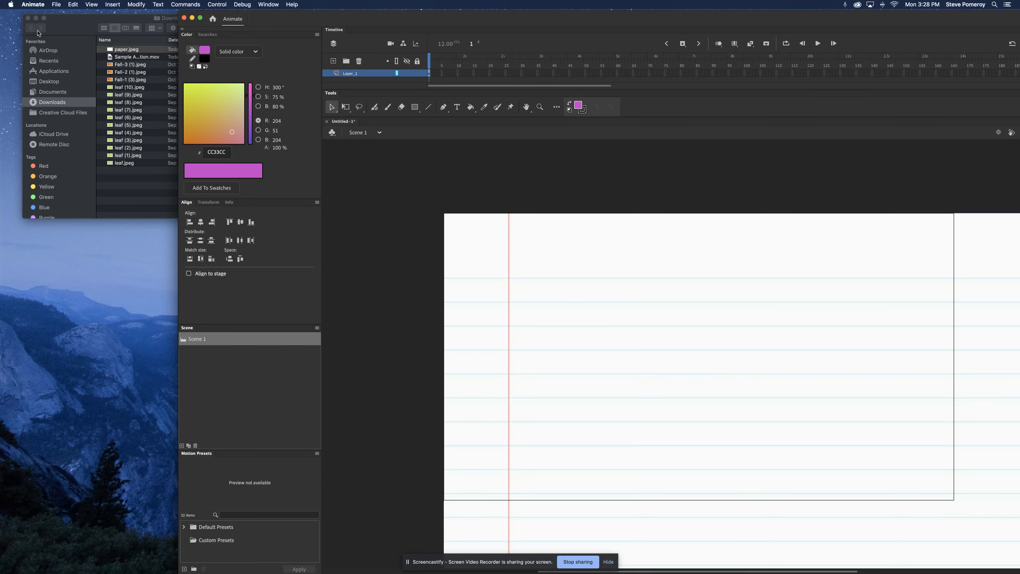
left_click(27, 18)
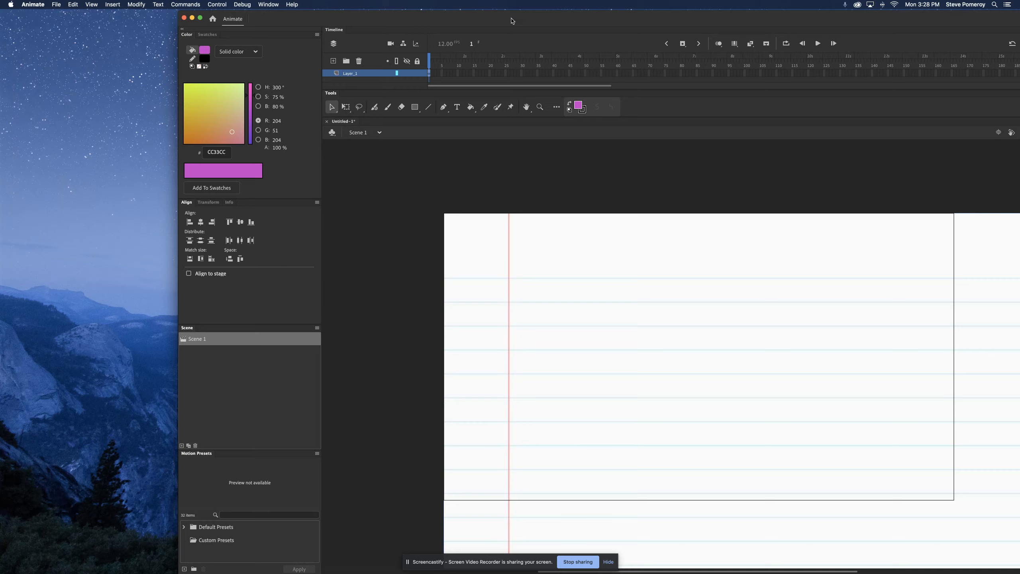
- Enlarge the Animate window and compare stage views at 25% and Fit in Window, ending with 25% magnification
double_click(546, 21)
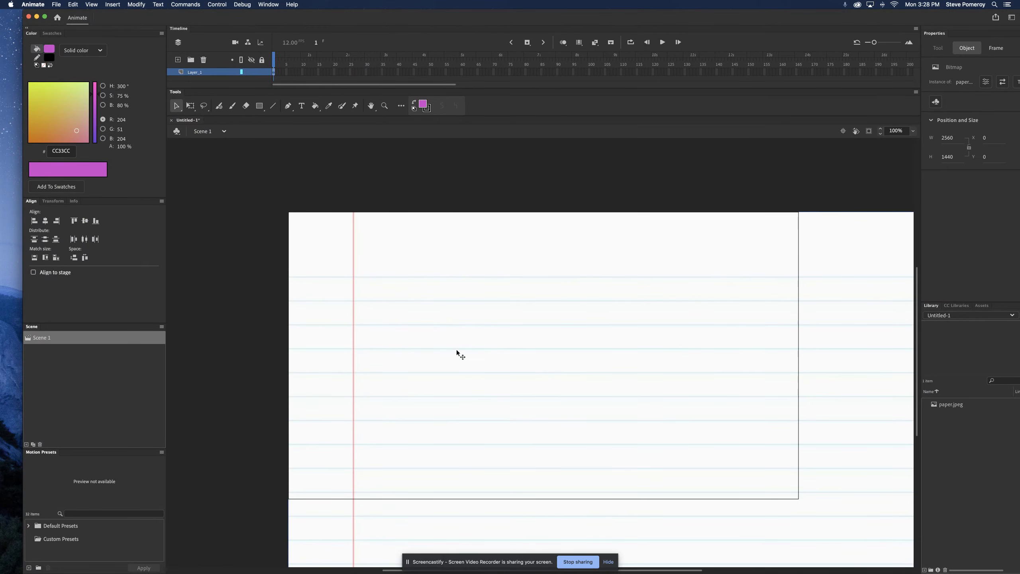
left_click(913, 130)
left_click(923, 166)
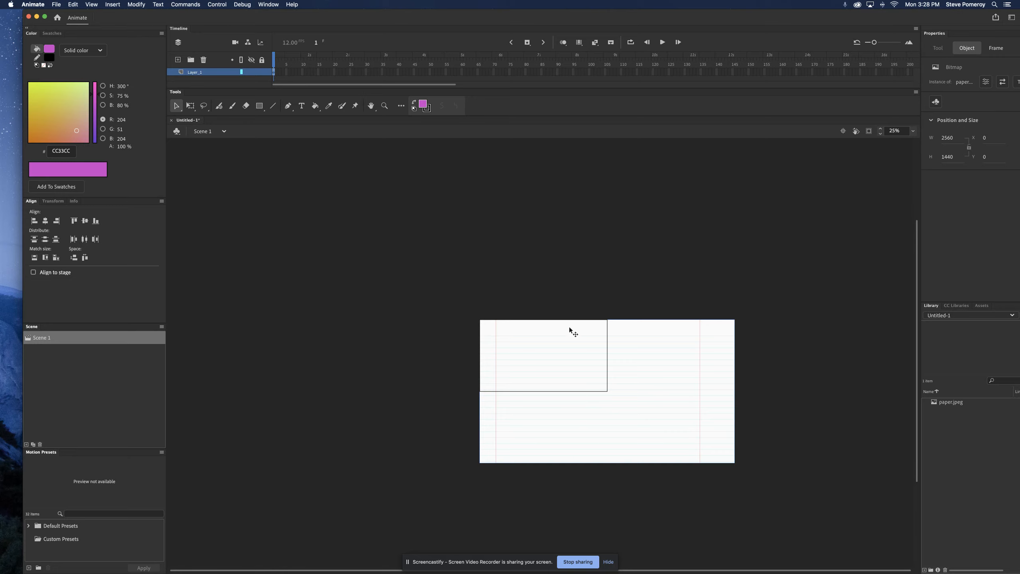
left_click(913, 130)
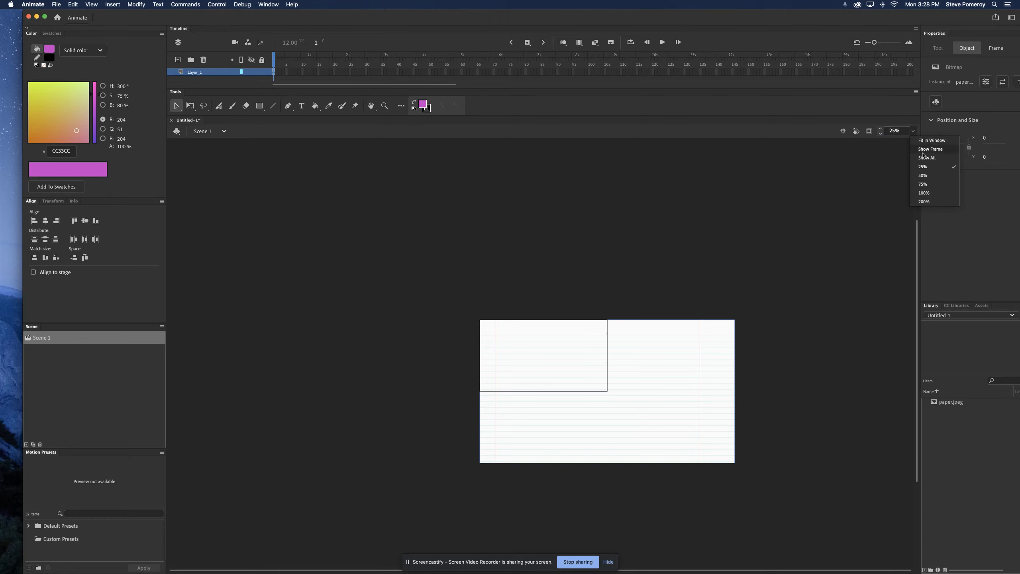
left_click(923, 141)
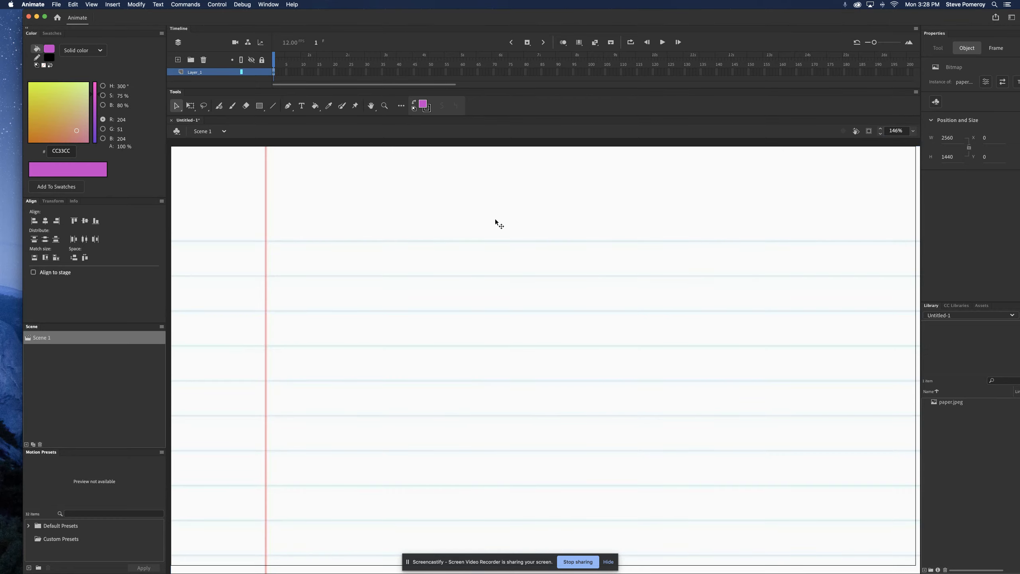
left_click(913, 131)
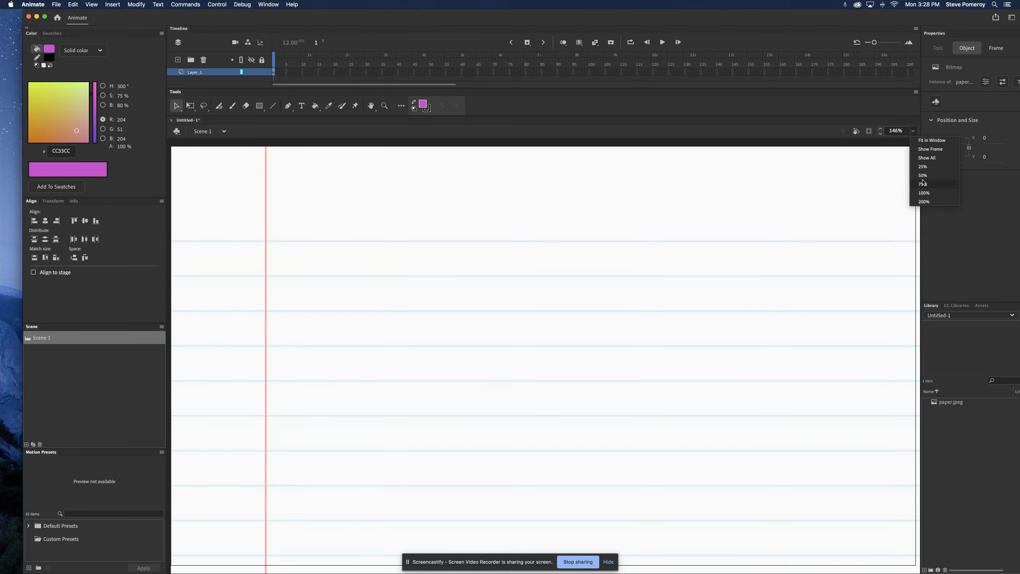
left_click(922, 166)
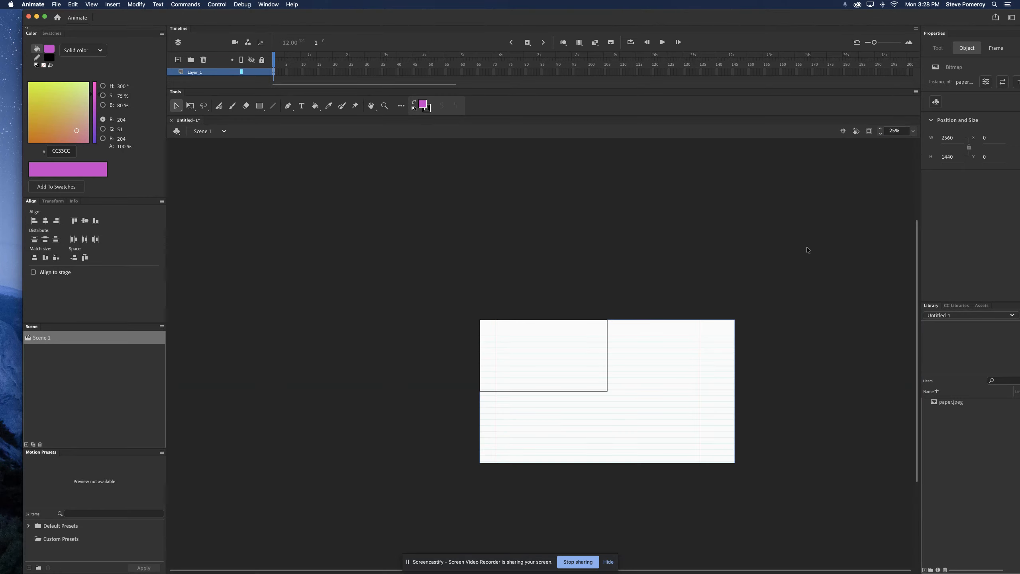
left_click(190, 105)
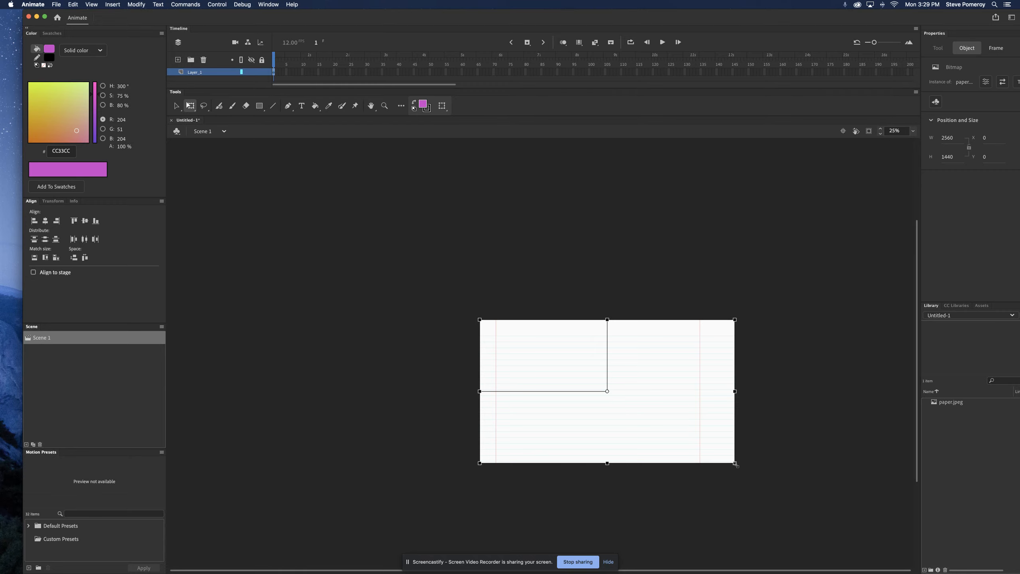
left_click_drag(734, 463, 718, 448)
left_click_drag(672, 409, 705, 450)
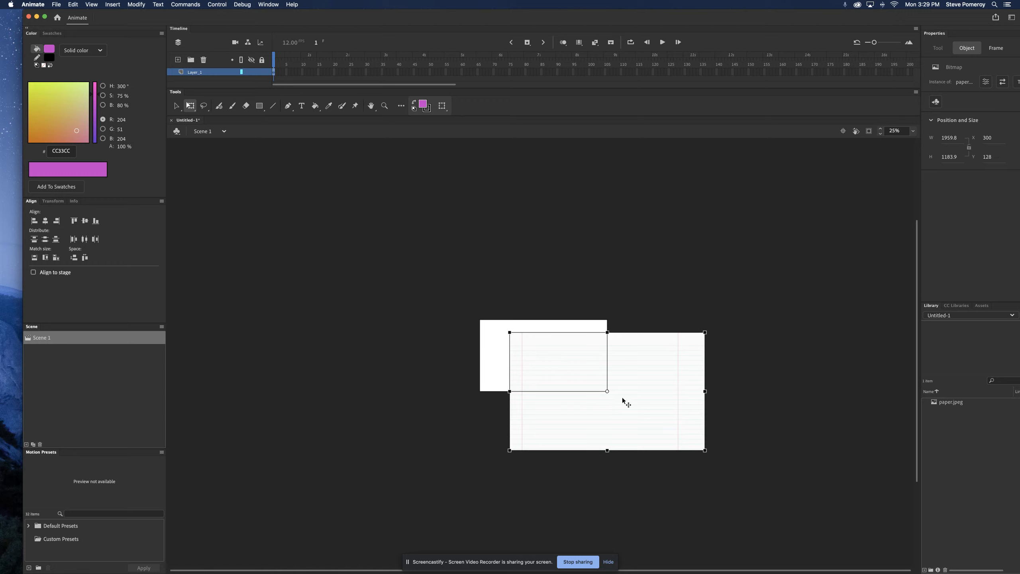
key("super+z")
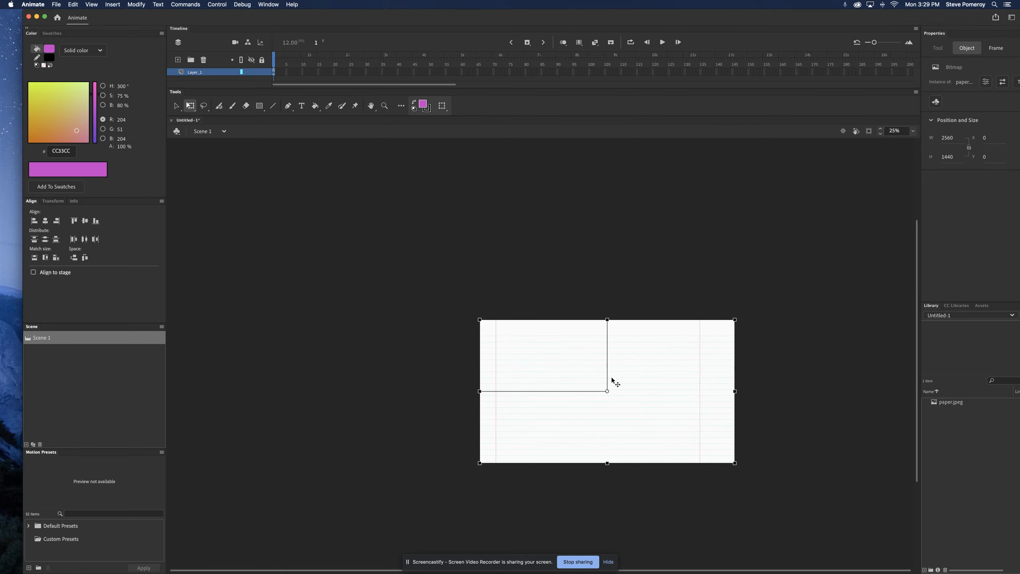
- Move the paper image's transformation point to its upper-left corner and scale the image down to about 1288 × 720 to cover the stage
left_click_drag(607, 391, 482, 321)
left_click_drag(725, 455, 610, 395)
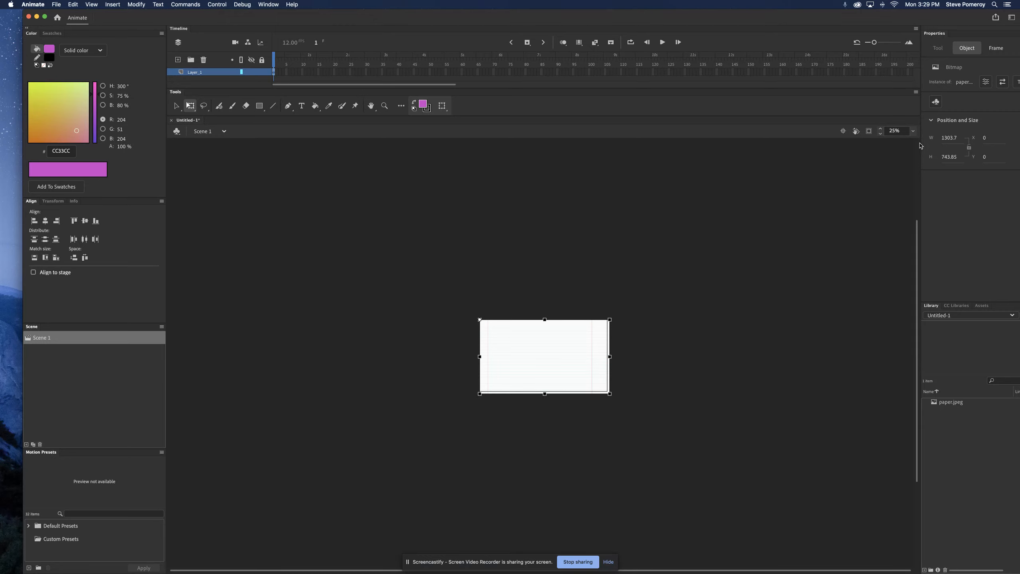
left_click(914, 132)
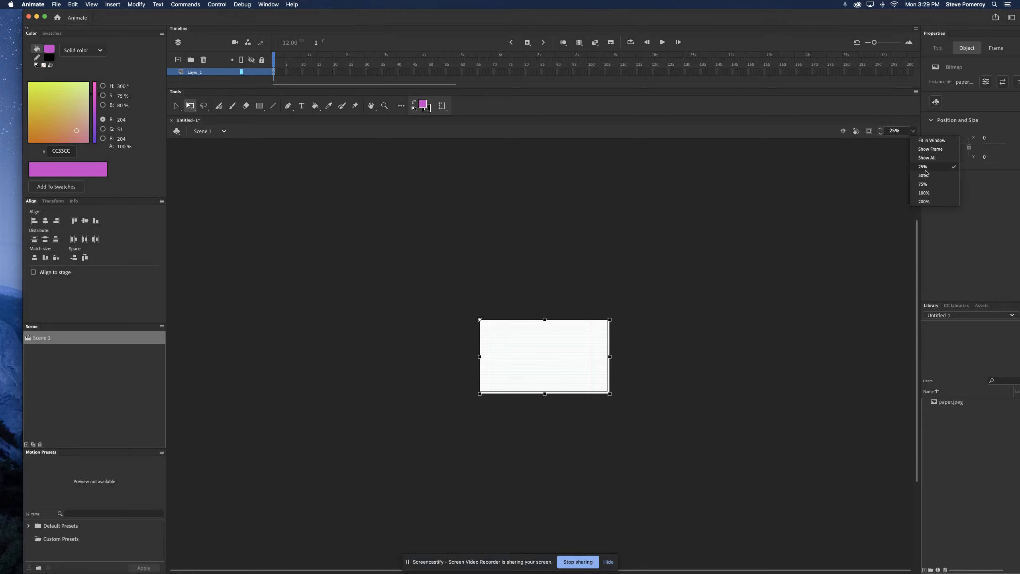
left_click(924, 193)
left_click(846, 261)
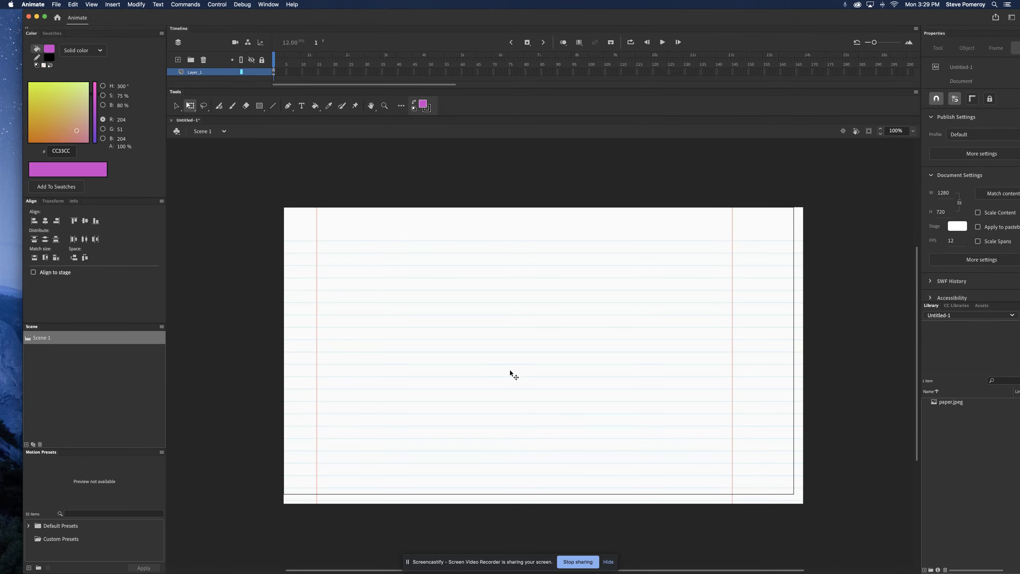
scroll(513, 376, "right", 3)
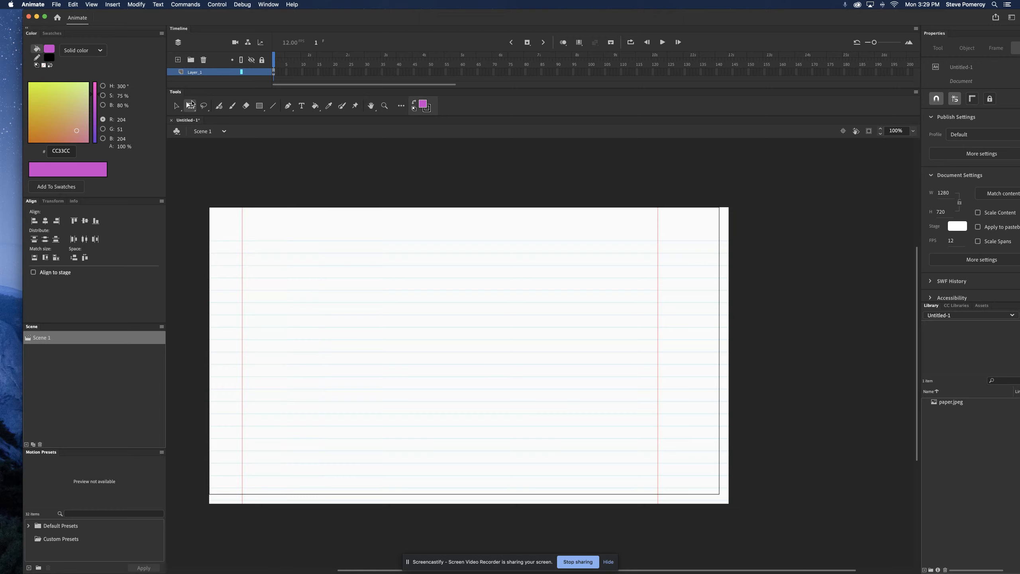
left_click(328, 363)
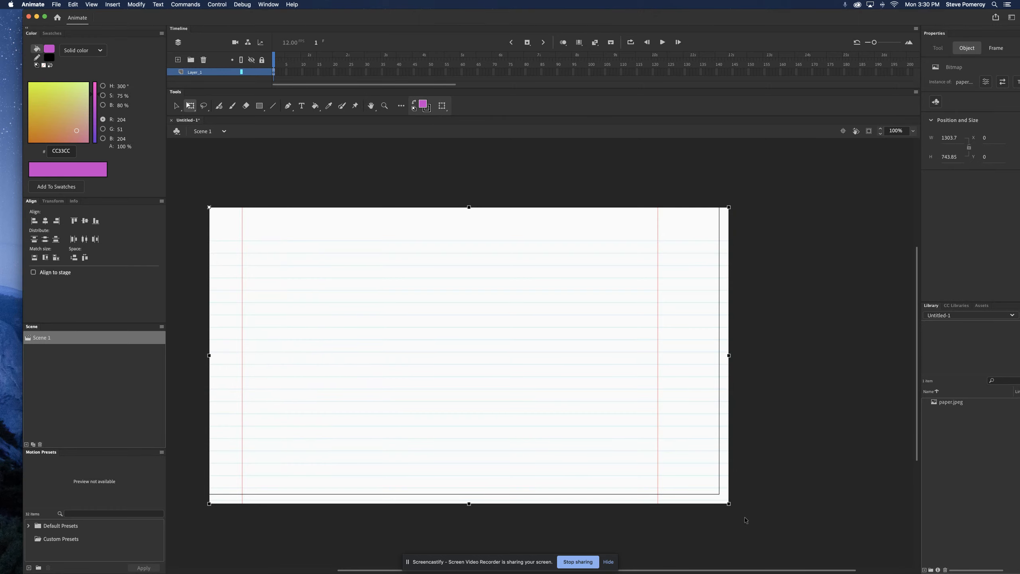
left_click_drag(728, 504, 723, 495)
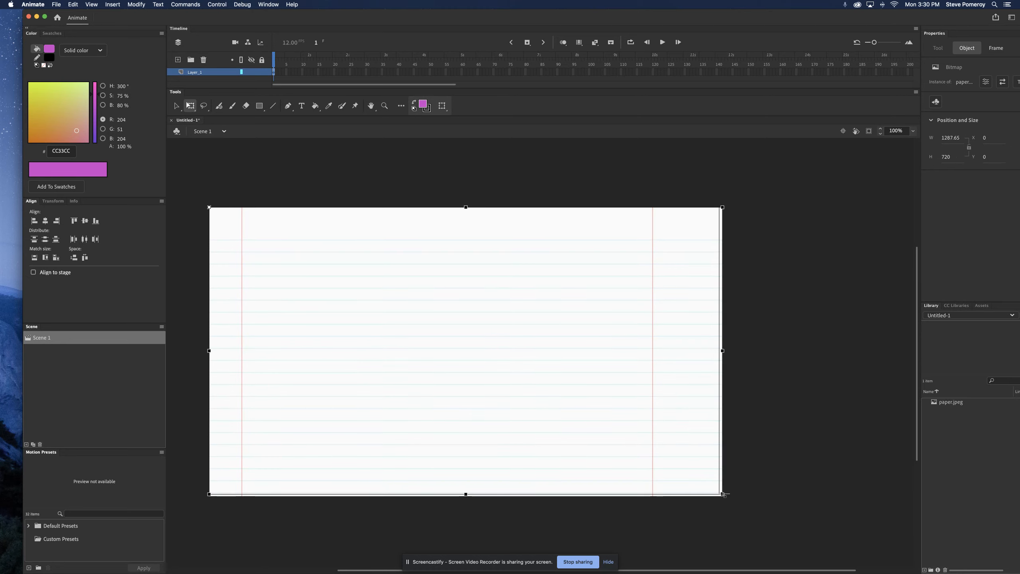
left_click(767, 483)
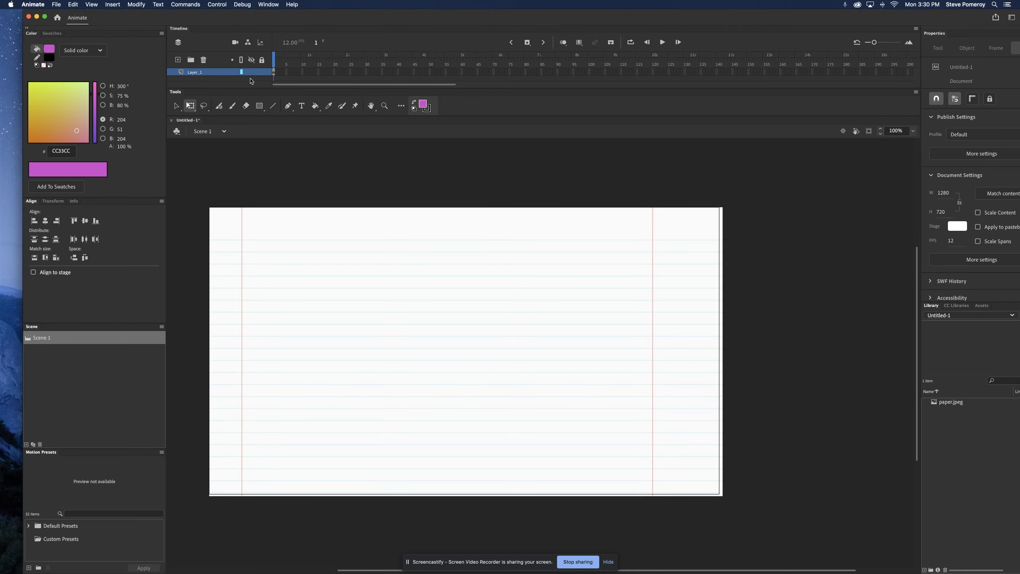
- Rename the layer holding the background image to "paper" and lock it
double_click(200, 74)
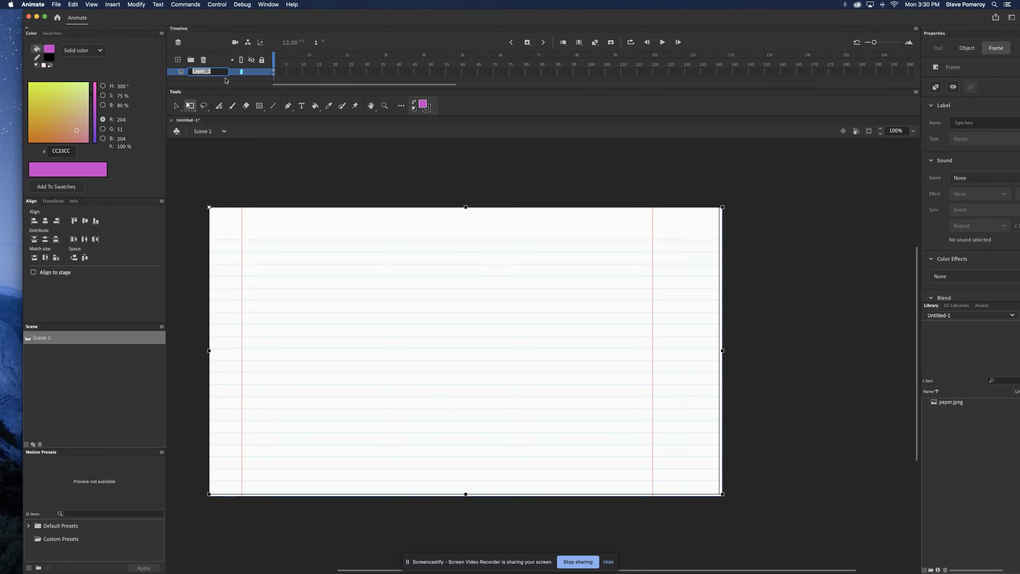
type("ba")
key("BackSpace")
type("paper")
key("Return")
left_click(261, 74)
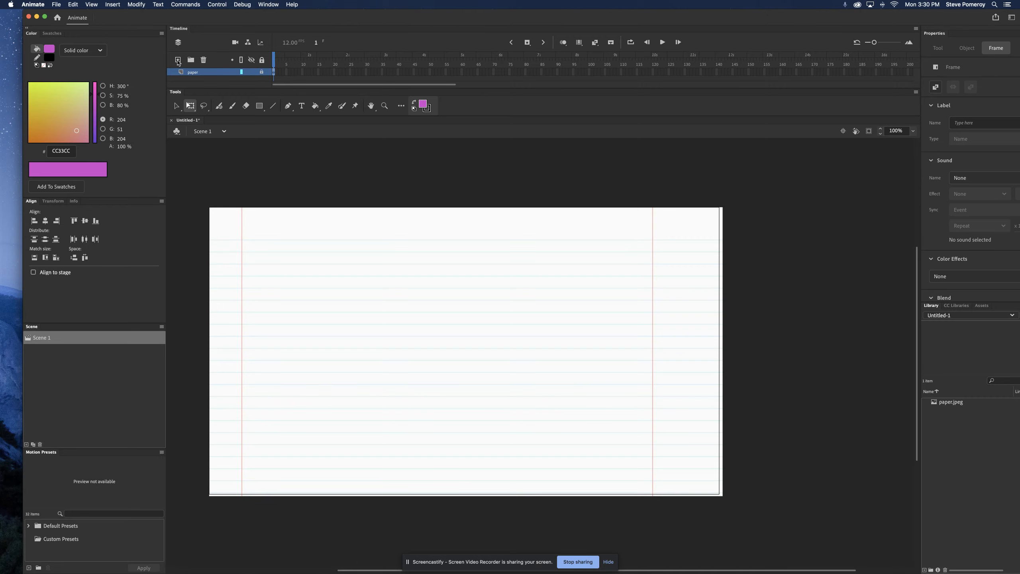
- Add a new layer above the paper layer and name it "header"
left_click(178, 60)
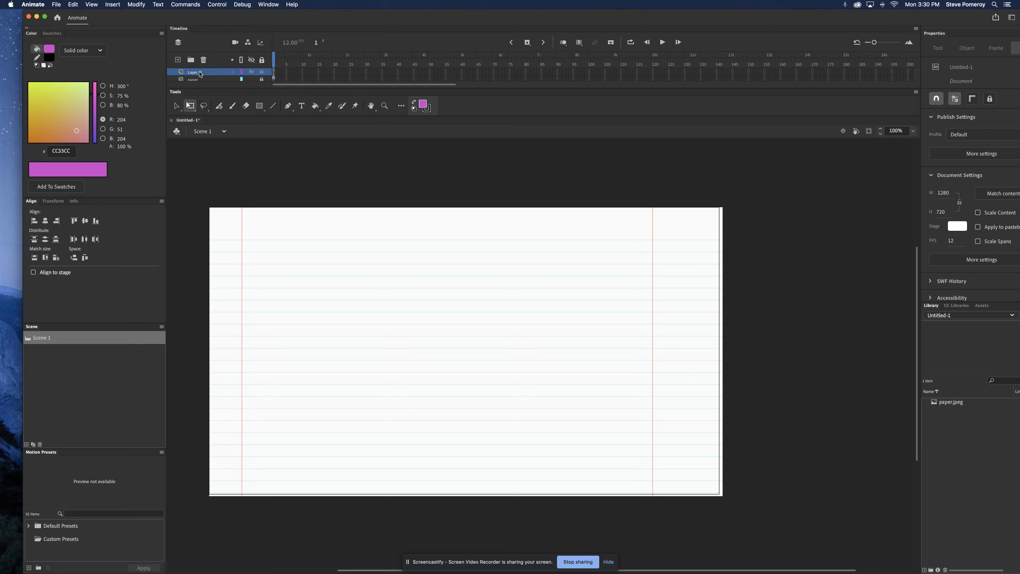
left_click(194, 73)
double_click(194, 72)
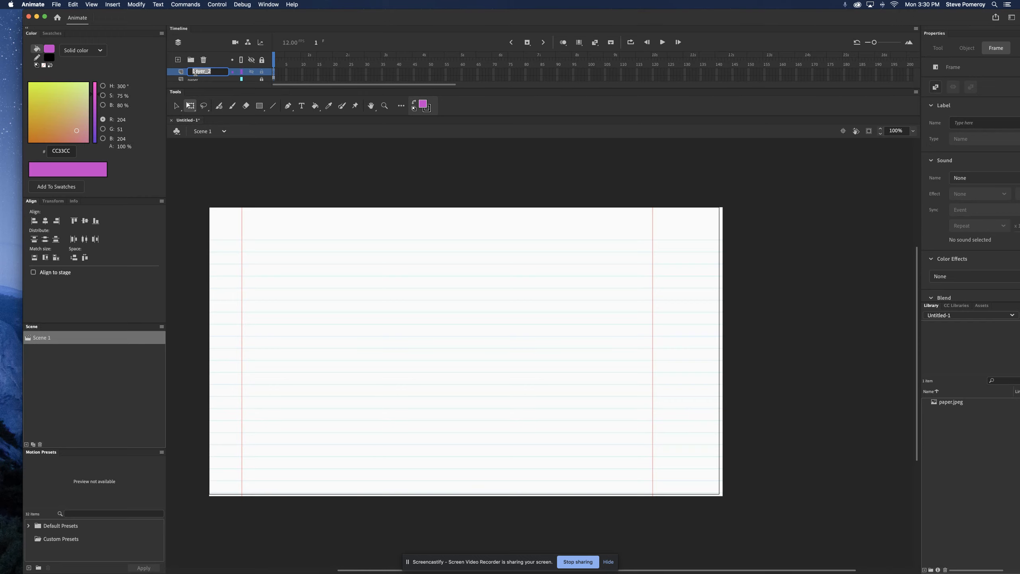
type("header")
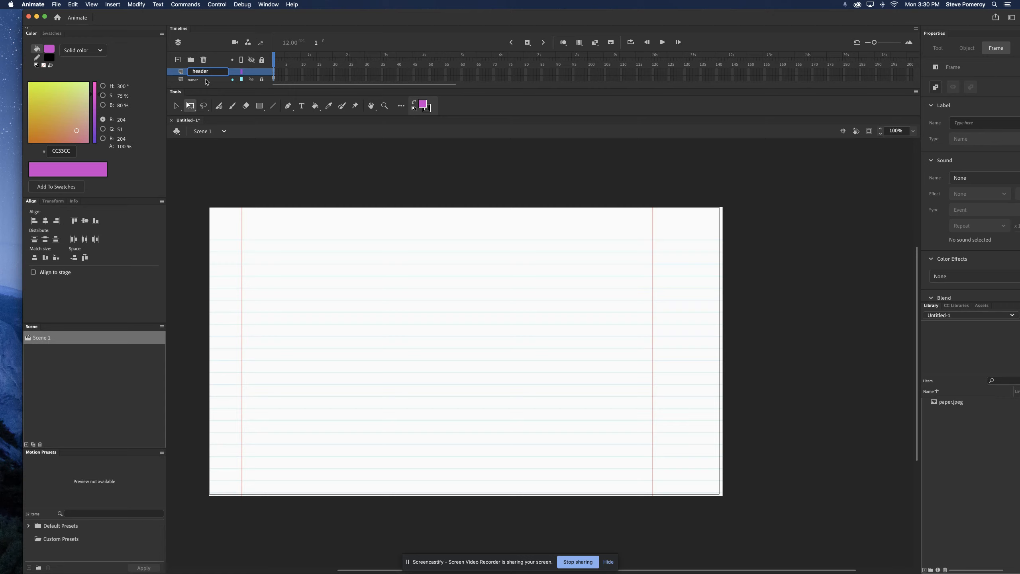
key("Return")
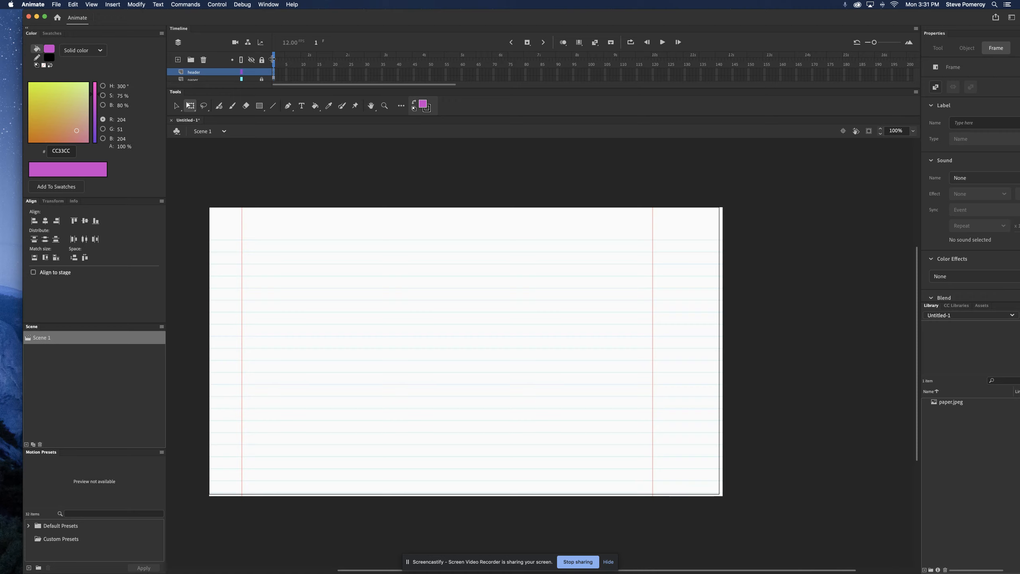
- Enlarge the timeline area to make room for showing several layers at once
left_click_drag(273, 59, 274, 96)
left_click_drag(212, 116, 210, 166)
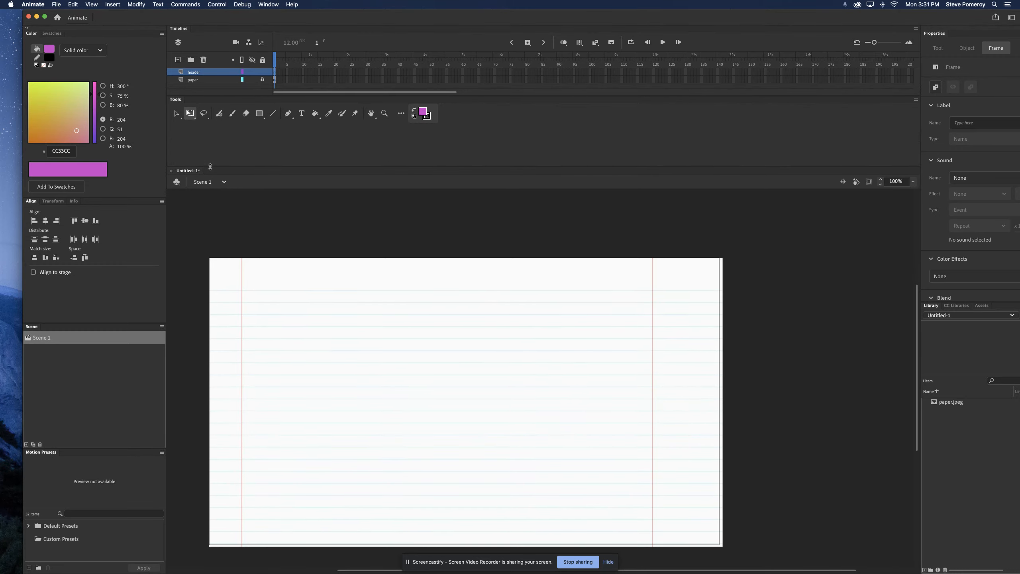
left_click_drag(183, 95, 181, 138)
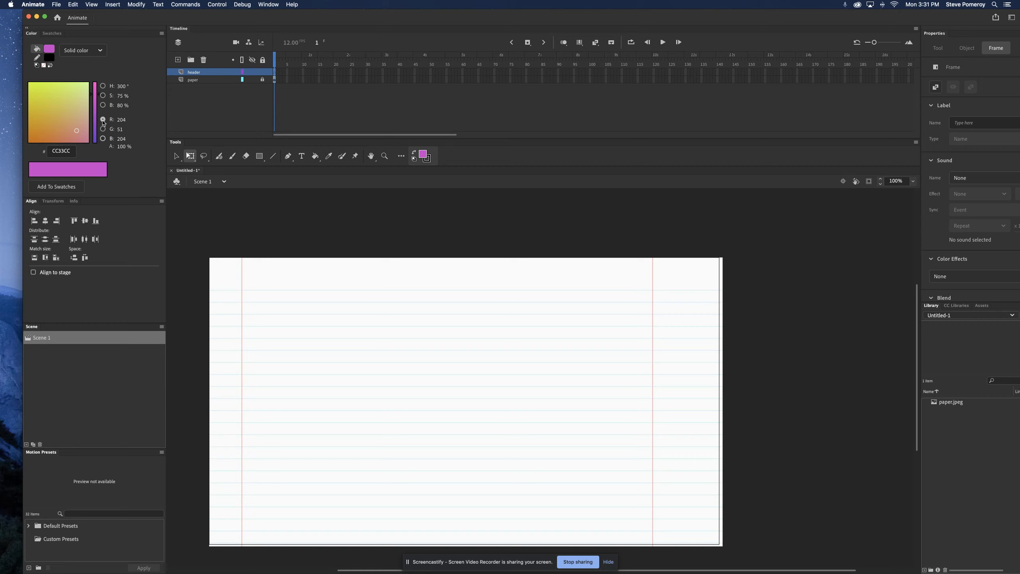
- With the Classic Brush in gray 999999, handwrite a student name with "Potions" beneath it in the paper's upper-right area on the header layer
left_click(232, 156)
left_click_drag(942, 22, 919, 18)
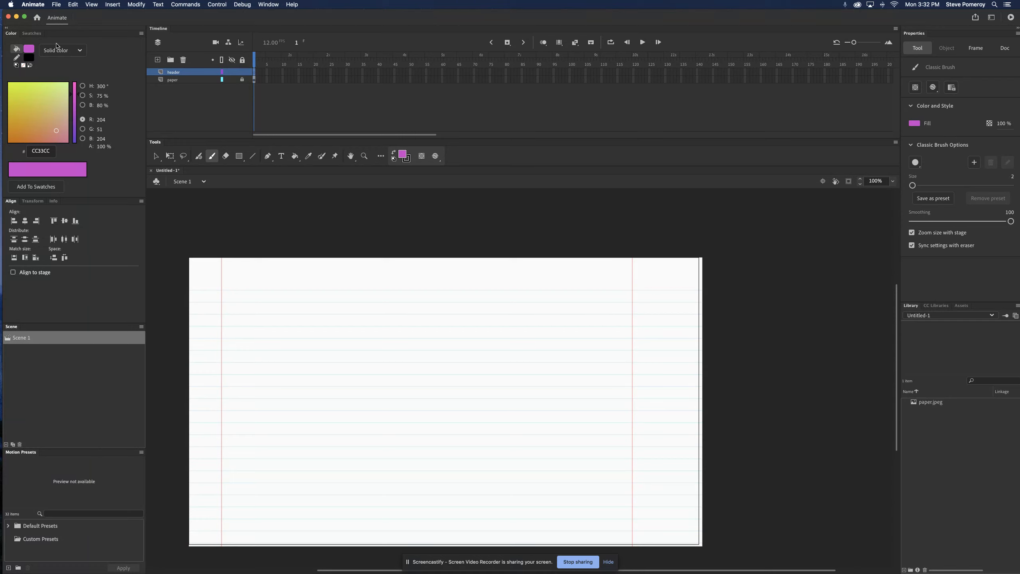
left_click(30, 50)
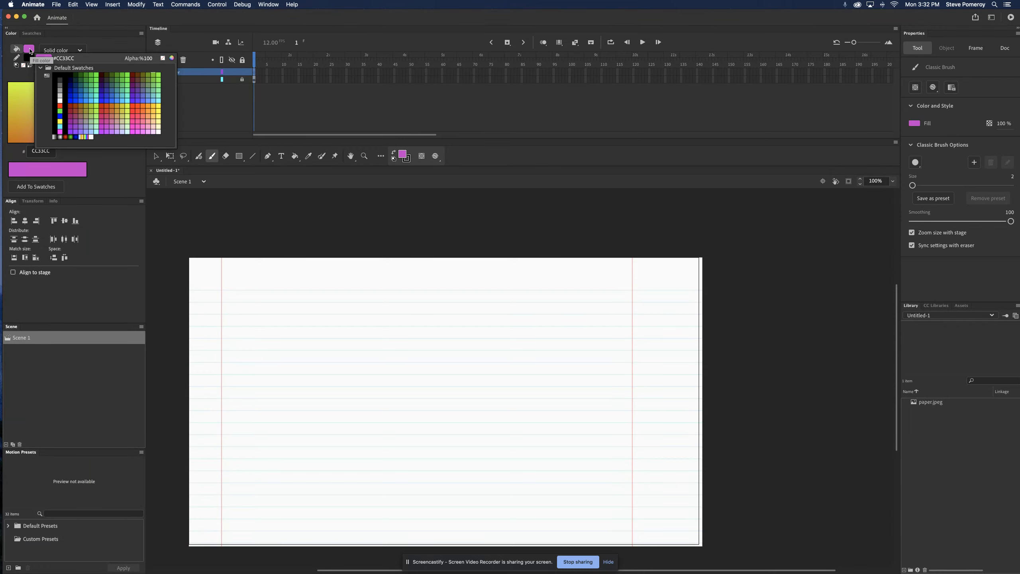
left_click(60, 91)
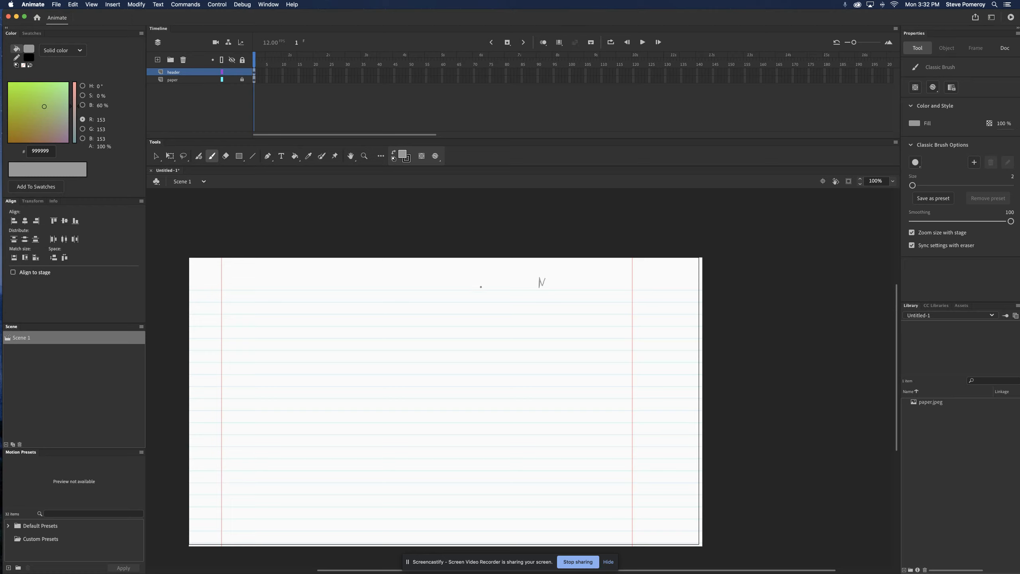
key("cmd+z")
left_click_drag(589, 277, 595, 283)
left_click_drag(273, 388, 257, 388)
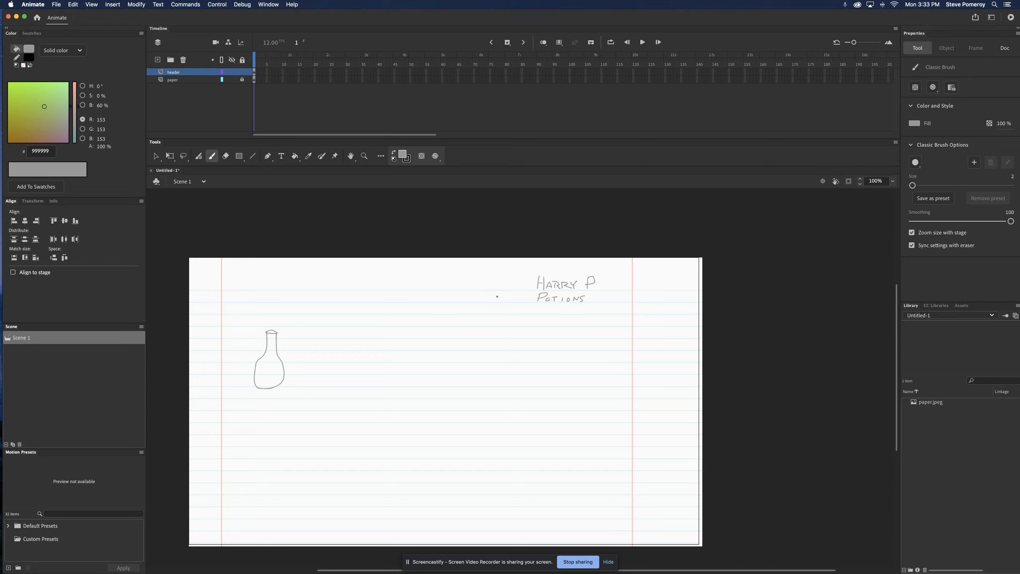
key("super+z")
key("super+z")
key("super+z")
- Add a layer named "container" and draw a gray long-necked flask on it, just inside the paper's left margin line
left_click(157, 60)
mouse_move(276, 324)
left_mouse_down()
mouse_move(263, 361)
mouse_move(287, 384)
left_mouse_up()
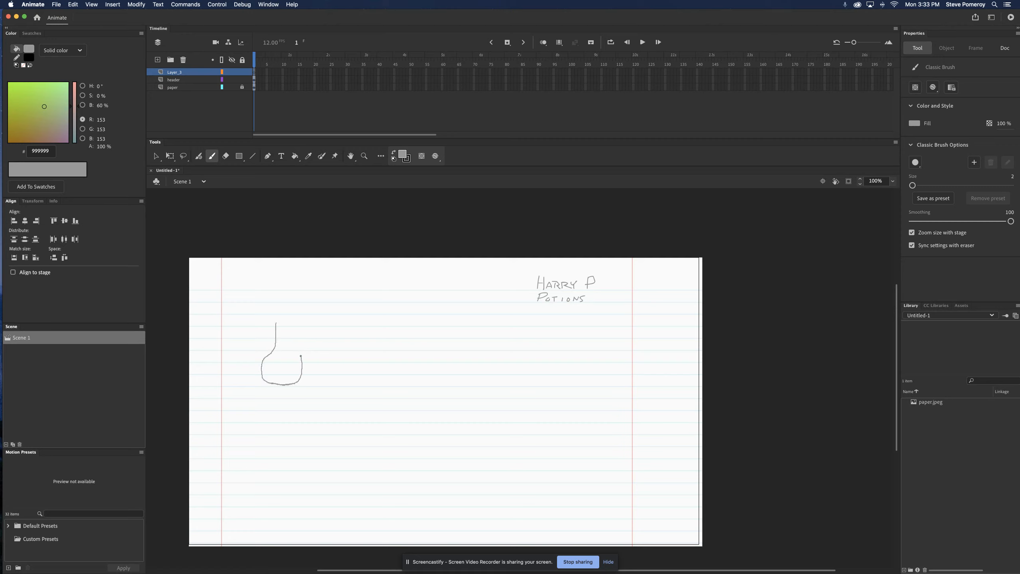
left_click_drag(290, 348, 288, 330)
double_click(181, 72)
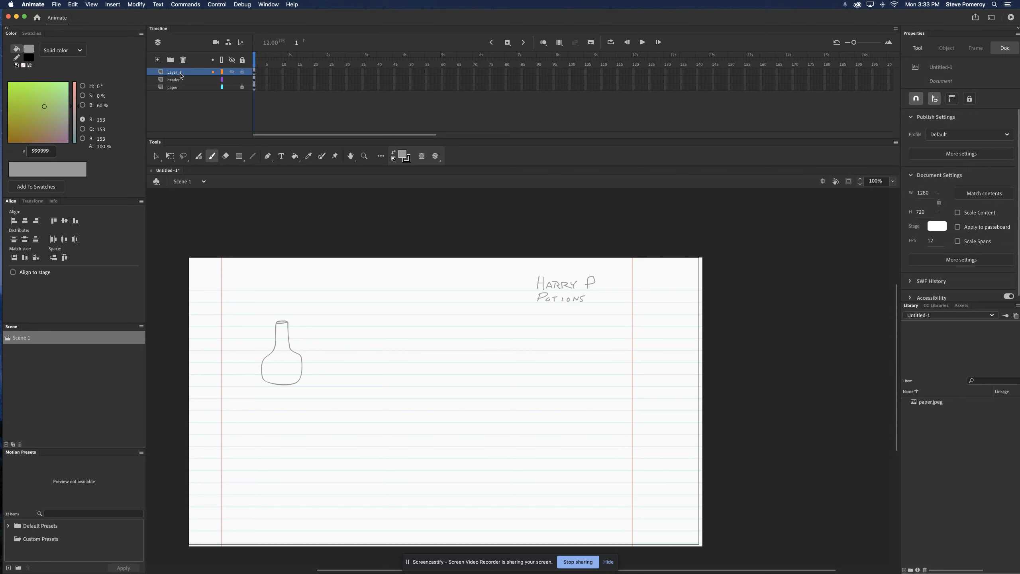
type("container")
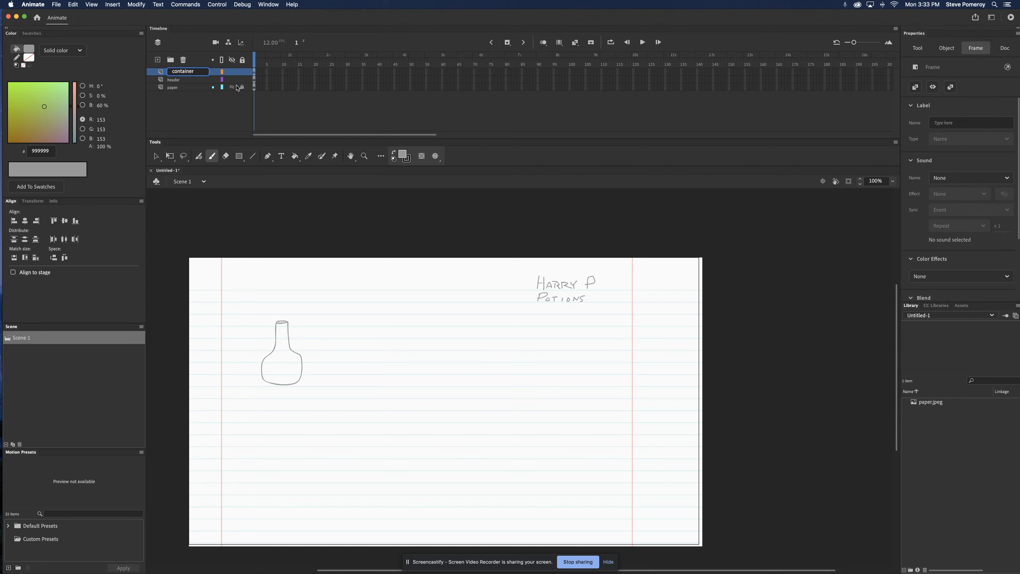
key("Return")
- Add a new layer above the container layer and name it "potion"
left_click(158, 60)
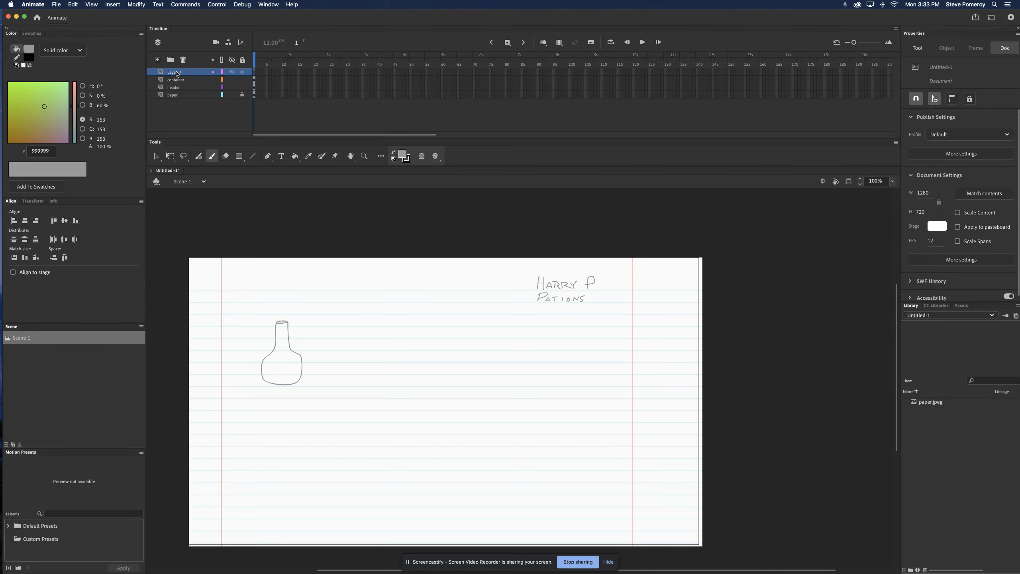
type("potion")
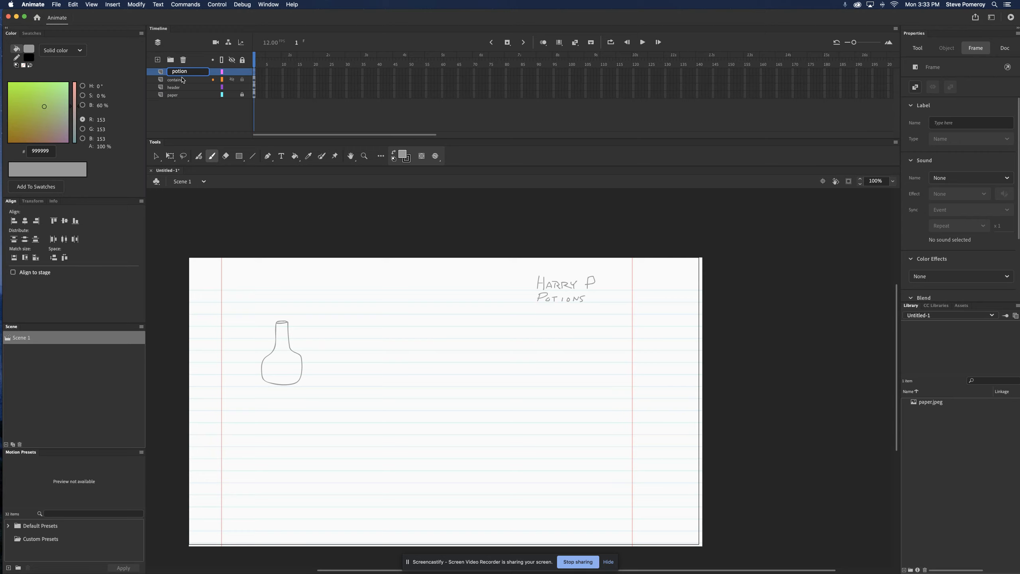
key("Return")
- Set the fill colour to purple 9933FF and scribble liquid into the lower half of the flask on the potion layer
left_click(29, 48)
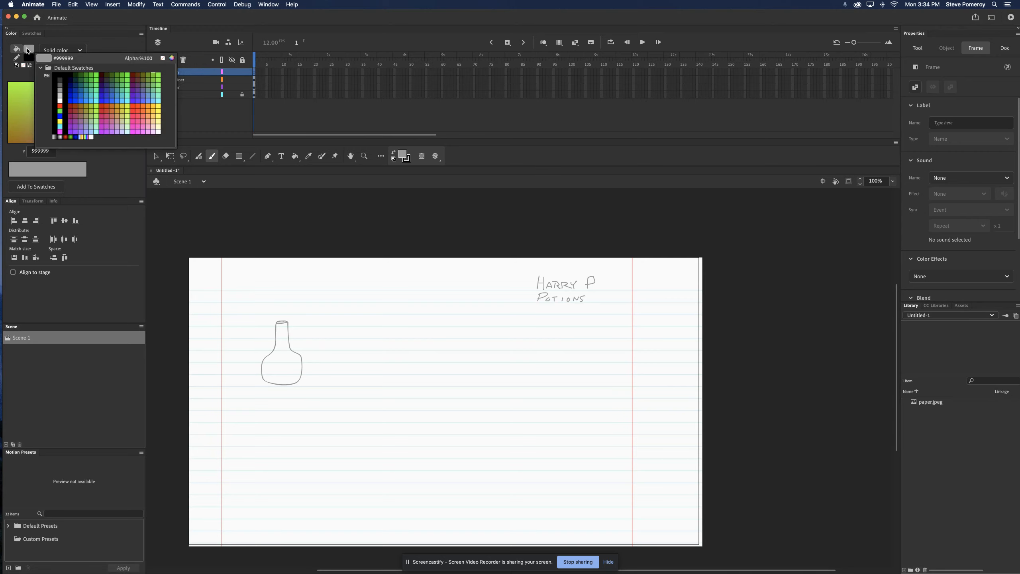
left_click(79, 128)
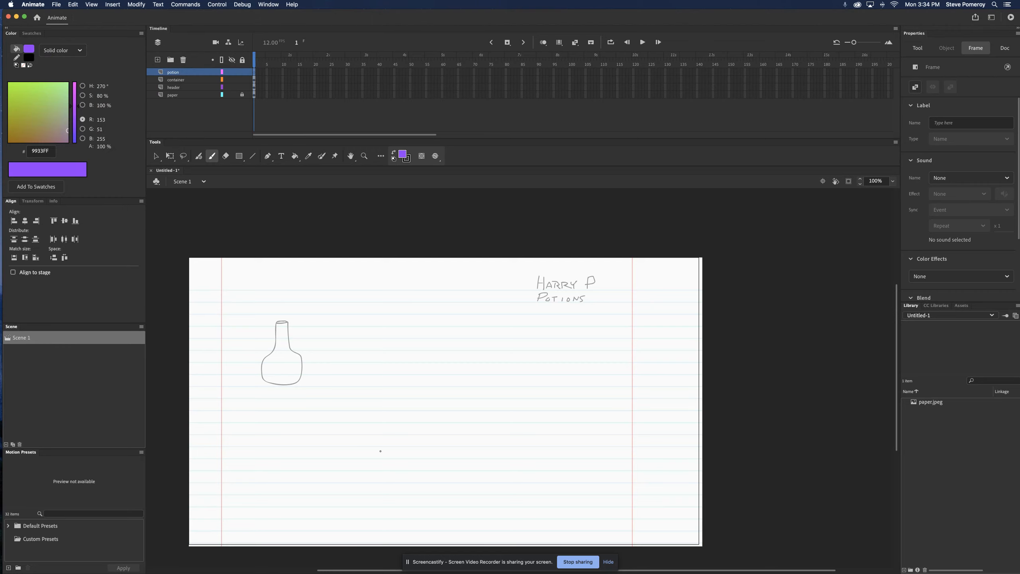
mouse_move(277, 373)
left_mouse_down()
mouse_move(265, 369)
mouse_move(275, 364)
mouse_move(281, 377)
mouse_move(290, 367)
mouse_move(288, 380)
mouse_move(298, 368)
left_mouse_up()
left_click_drag(279, 377, 276, 382)
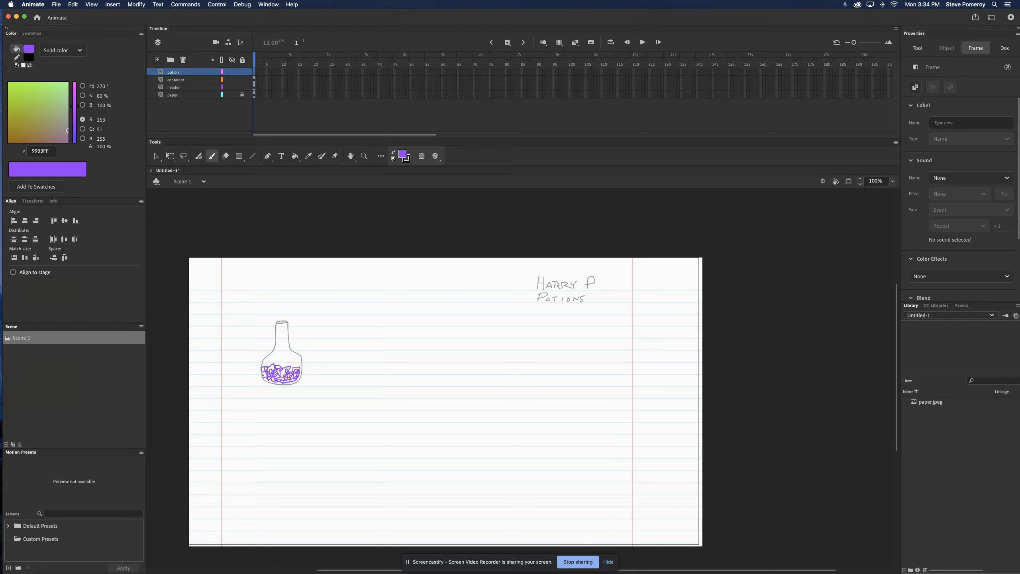
left_click_drag(273, 383, 285, 370)
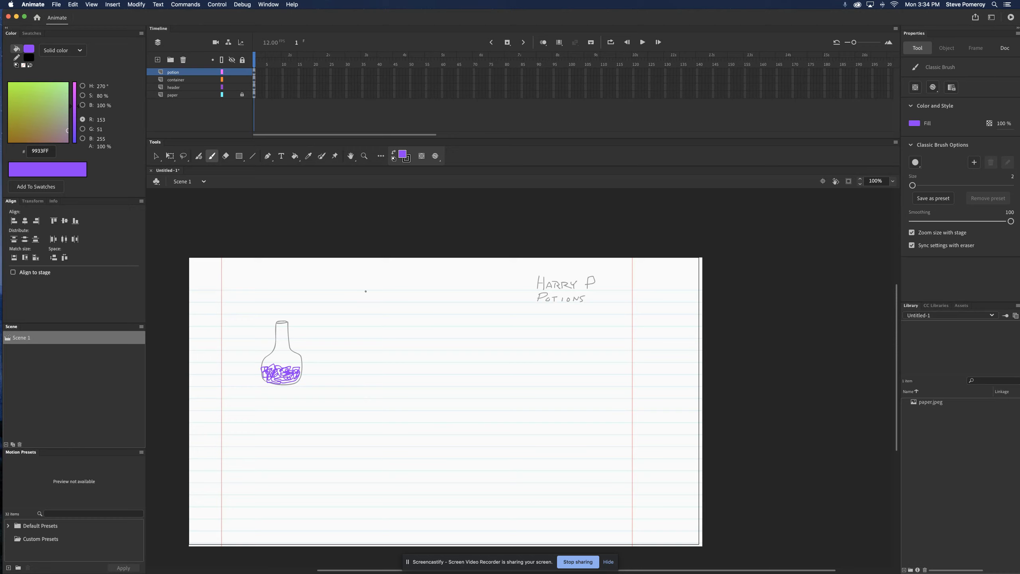
- Insert a blank keyframe at frame 2 of the potion layer and compare it with frame 1, ending on frame 2
left_click(507, 44)
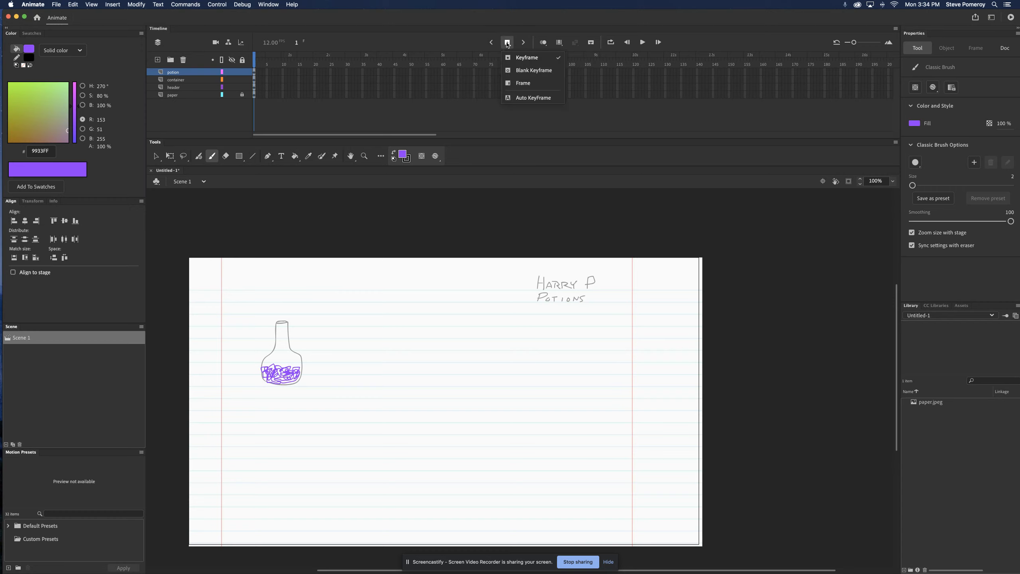
left_click(520, 71)
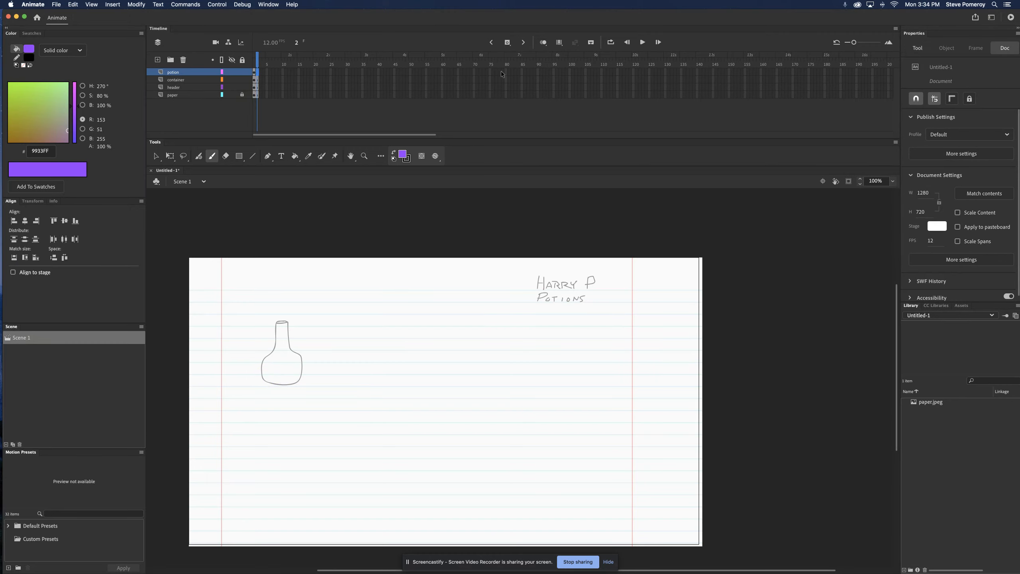
left_click(254, 73)
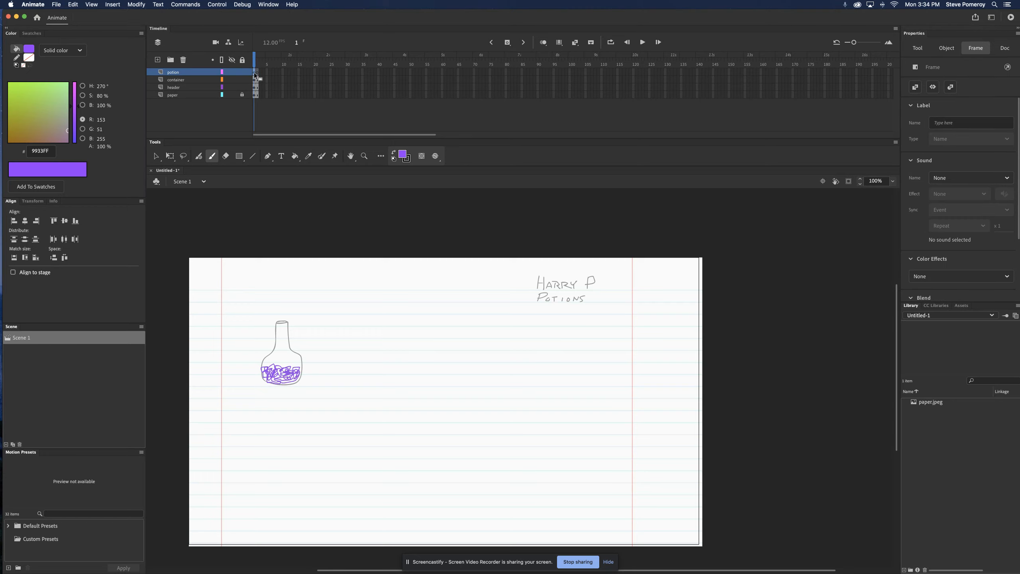
left_click(257, 74)
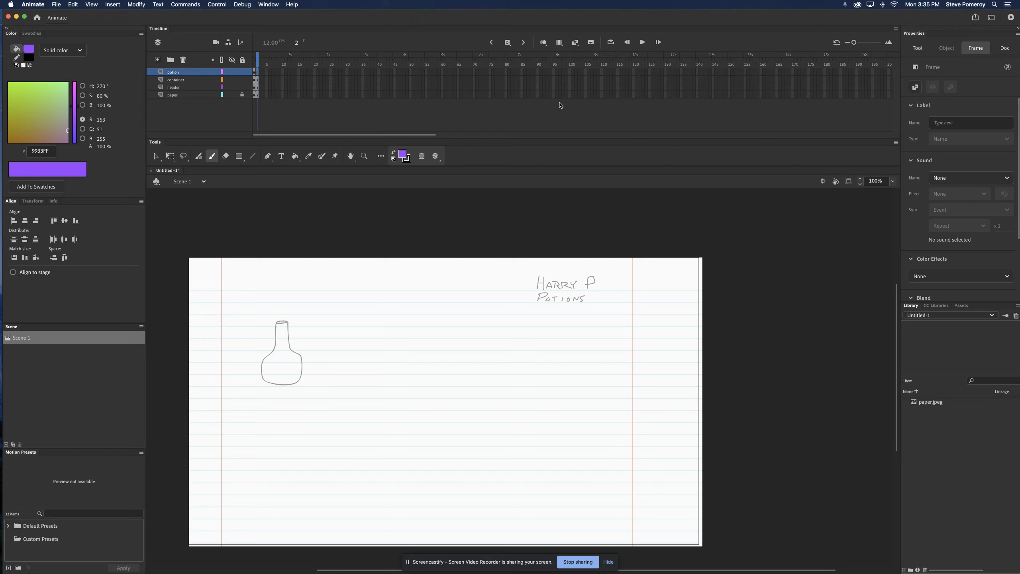
- Turn on onion skinning and scribble purple liquid on frame 2 of the potion layer, slightly higher than in frame 1
left_click(544, 43)
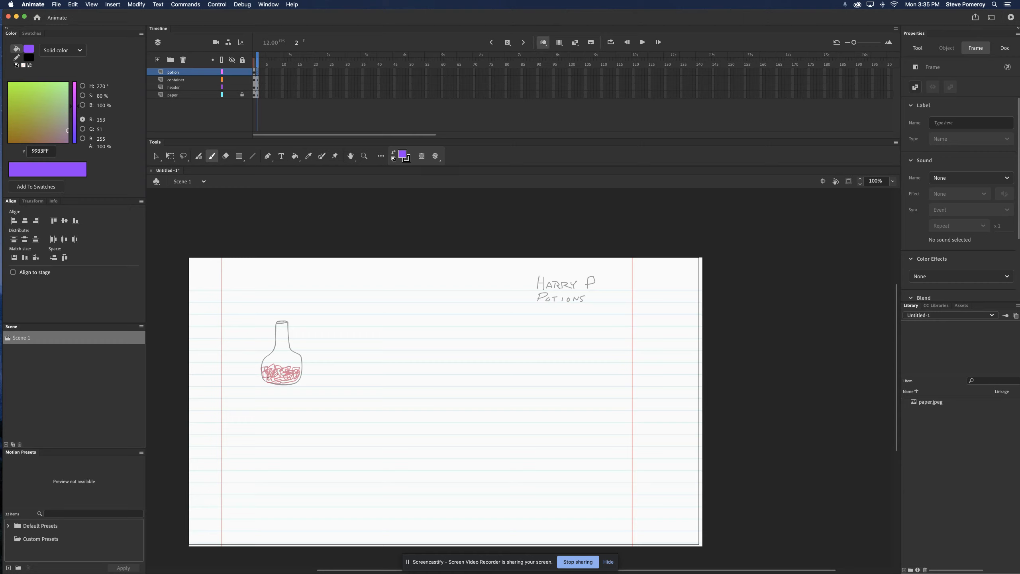
left_click_drag(265, 372, 282, 366)
mouse_move(276, 364)
left_mouse_down()
mouse_move(281, 381)
mouse_move(293, 377)
left_mouse_up()
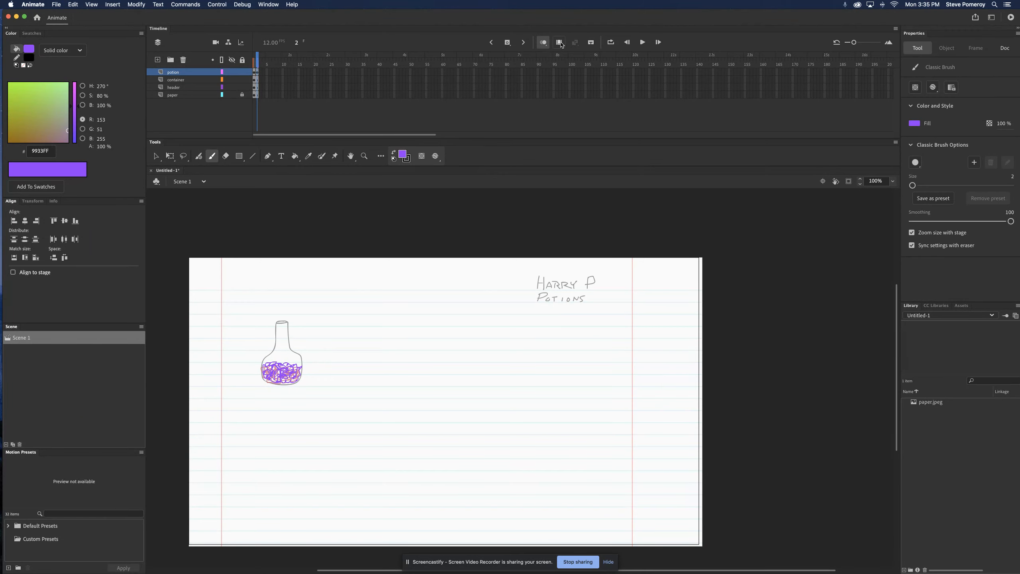
- Insert a blank keyframe at frame 3 of the potion layer, lock the container and header layers, and scribble a higher liquid level
left_click(507, 43)
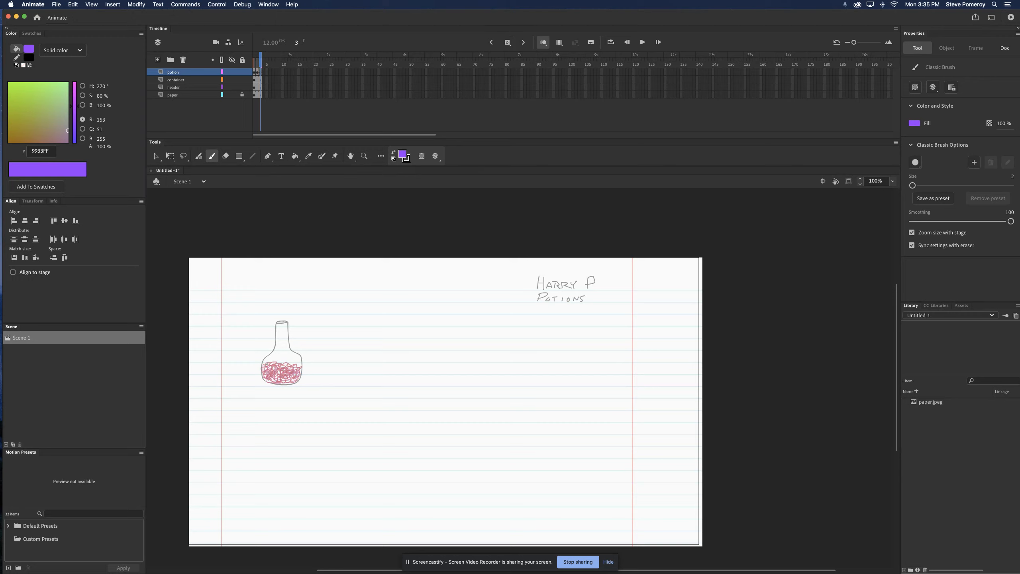
left_click_drag(276, 358, 301, 361)
left_click(242, 79)
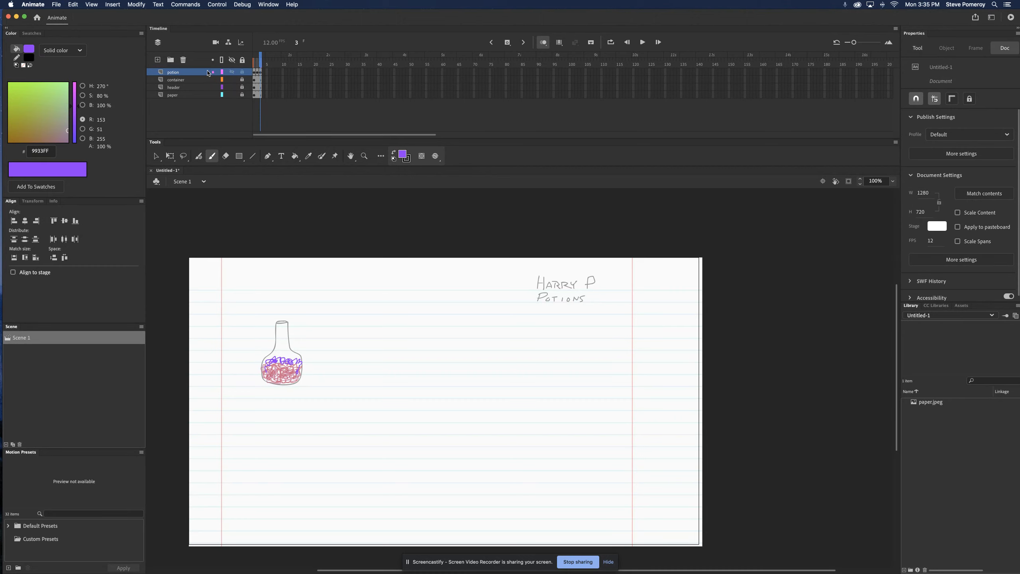
left_click(177, 72)
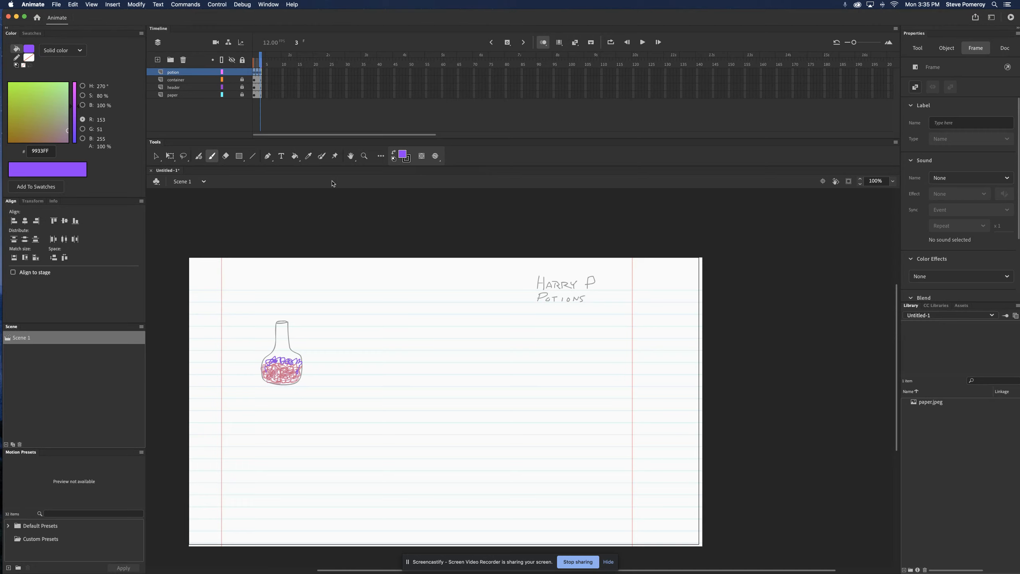
mouse_move(275, 369)
left_mouse_down()
mouse_move(275, 387)
mouse_move(283, 376)
mouse_move(293, 384)
mouse_move(300, 377)
mouse_move(290, 367)
mouse_move(304, 365)
mouse_move(300, 378)
left_mouse_up()
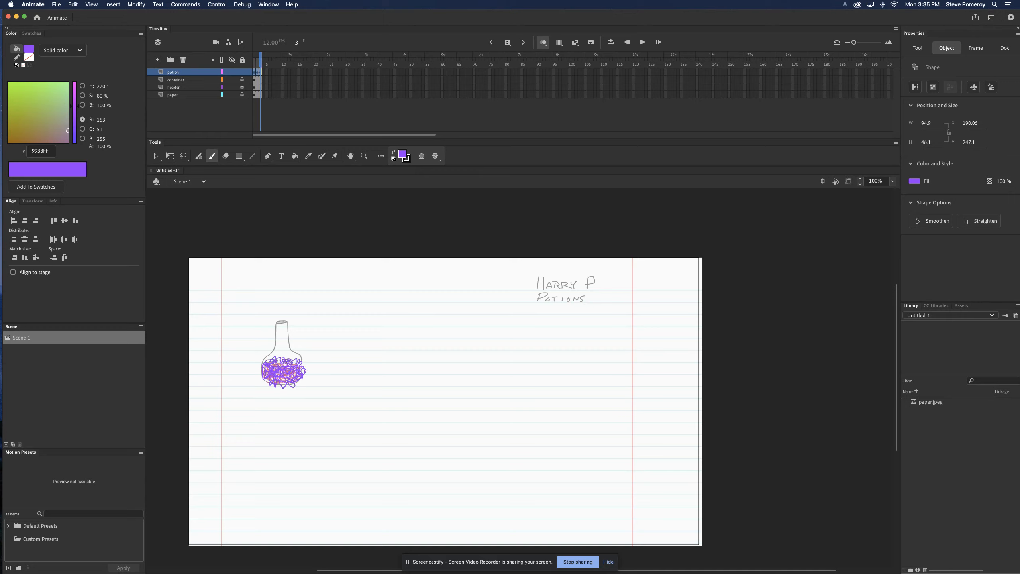
- Set the Eraser size to 18 and erase the purple strokes that spill outside the flask on frame 3
left_click(226, 156)
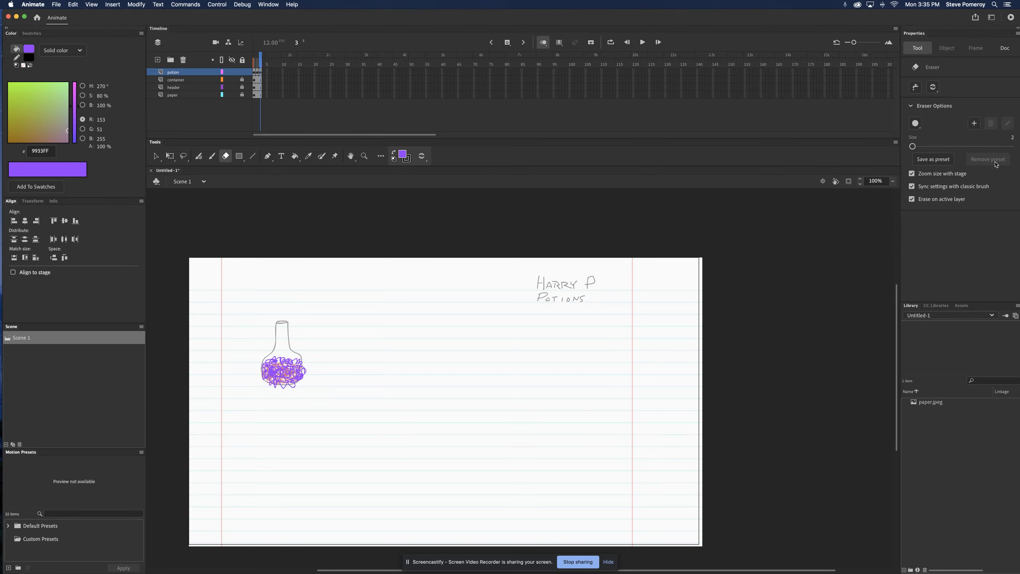
left_click_drag(913, 147, 921, 147)
mouse_move(307, 366)
left_mouse_down()
mouse_move(280, 387)
mouse_move(266, 386)
mouse_move(262, 368)
left_mouse_up()
mouse_move(292, 326)
left_mouse_down()
mouse_move(278, 328)
mouse_move(297, 337)
mouse_move(265, 330)
left_mouse_up()
- Insert a blank keyframe at frame 4 and scribble purple liquid up to the base of the flask's neck with a size 2 Classic Brush
left_click(508, 43)
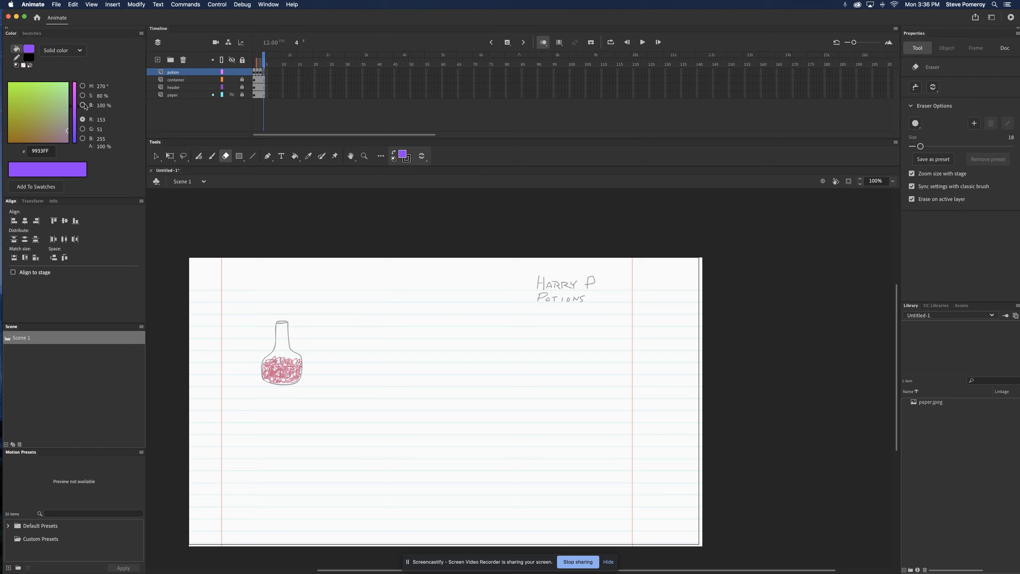
left_click(212, 156)
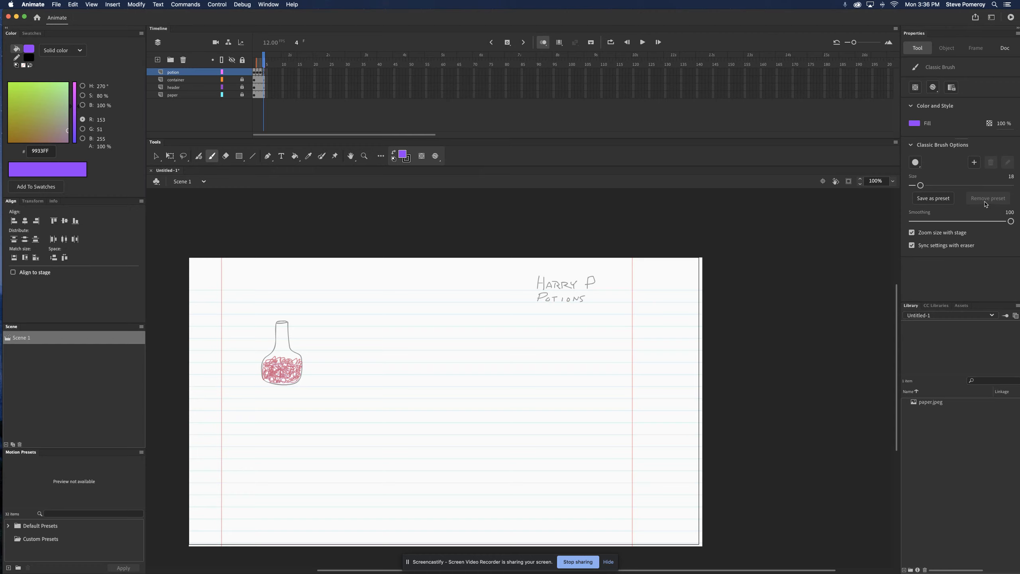
left_click(1012, 177)
type("2")
left_click(274, 355)
left_click_drag(270, 360, 279, 353)
left_click_drag(285, 358, 283, 348)
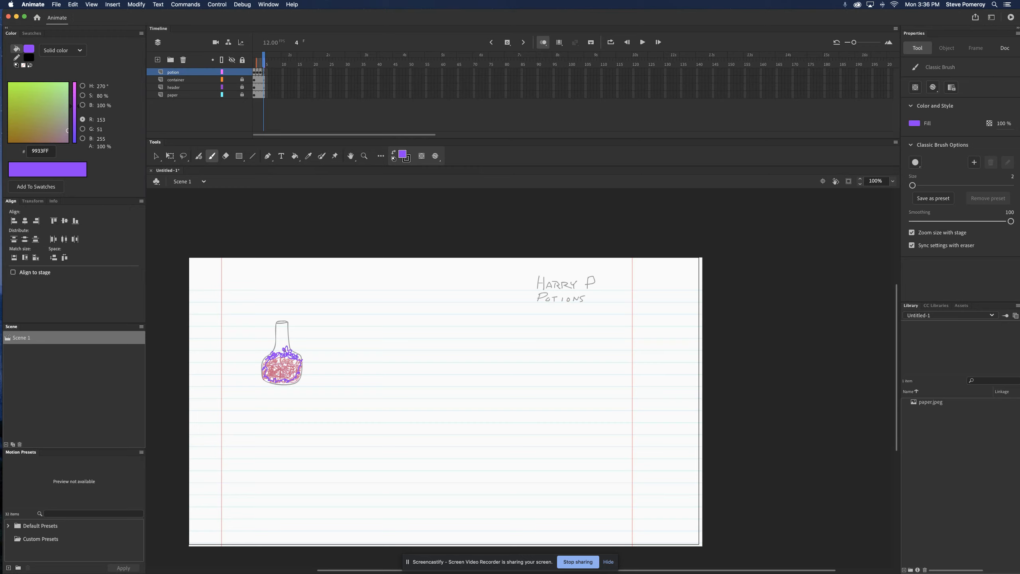
mouse_move(272, 367)
left_mouse_down()
mouse_move(286, 376)
mouse_move(279, 364)
mouse_move(298, 362)
left_mouse_up()
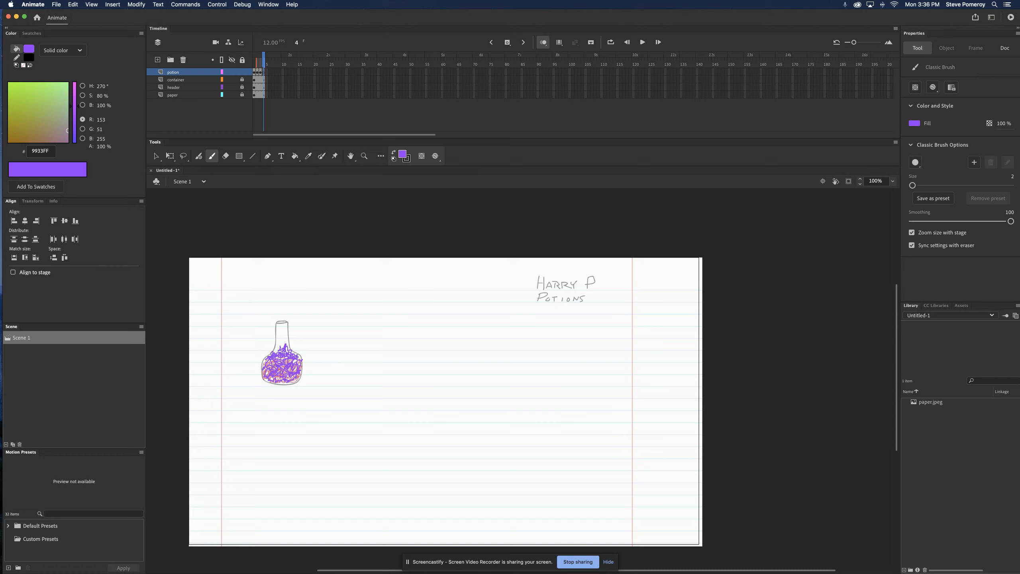
- Turn off onion skinning and play back the rising potion animation
left_click(545, 44)
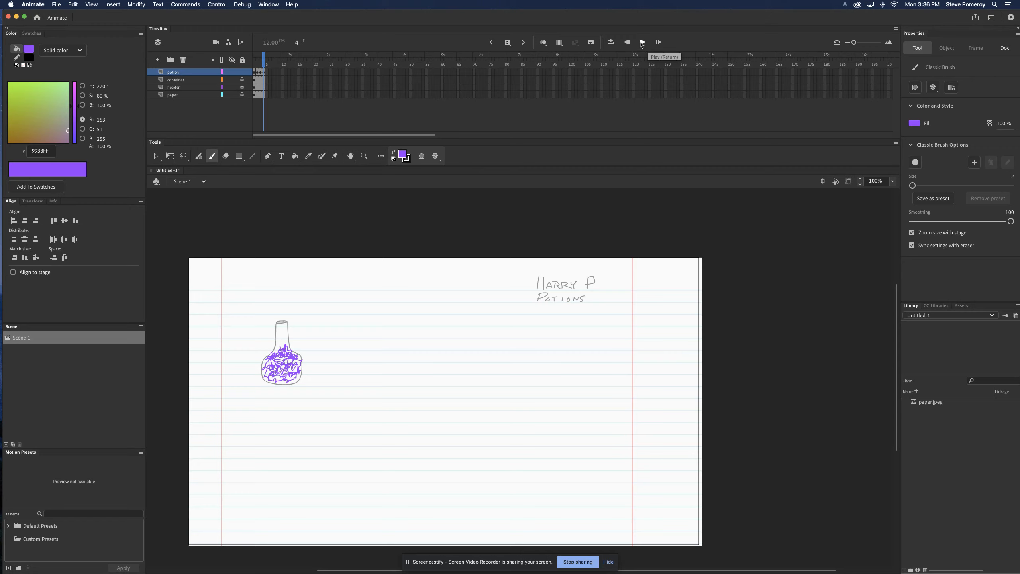
left_click(642, 43)
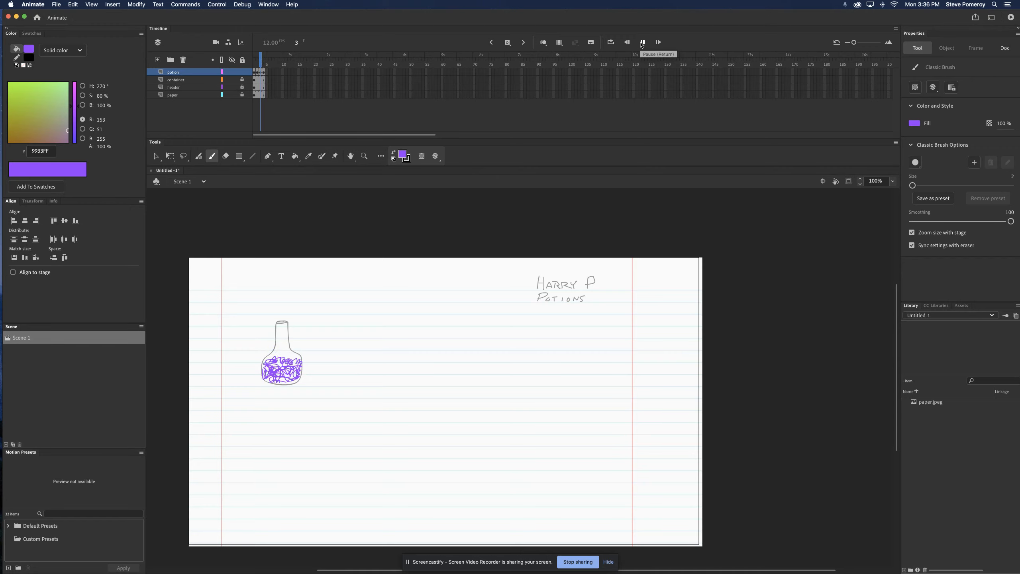